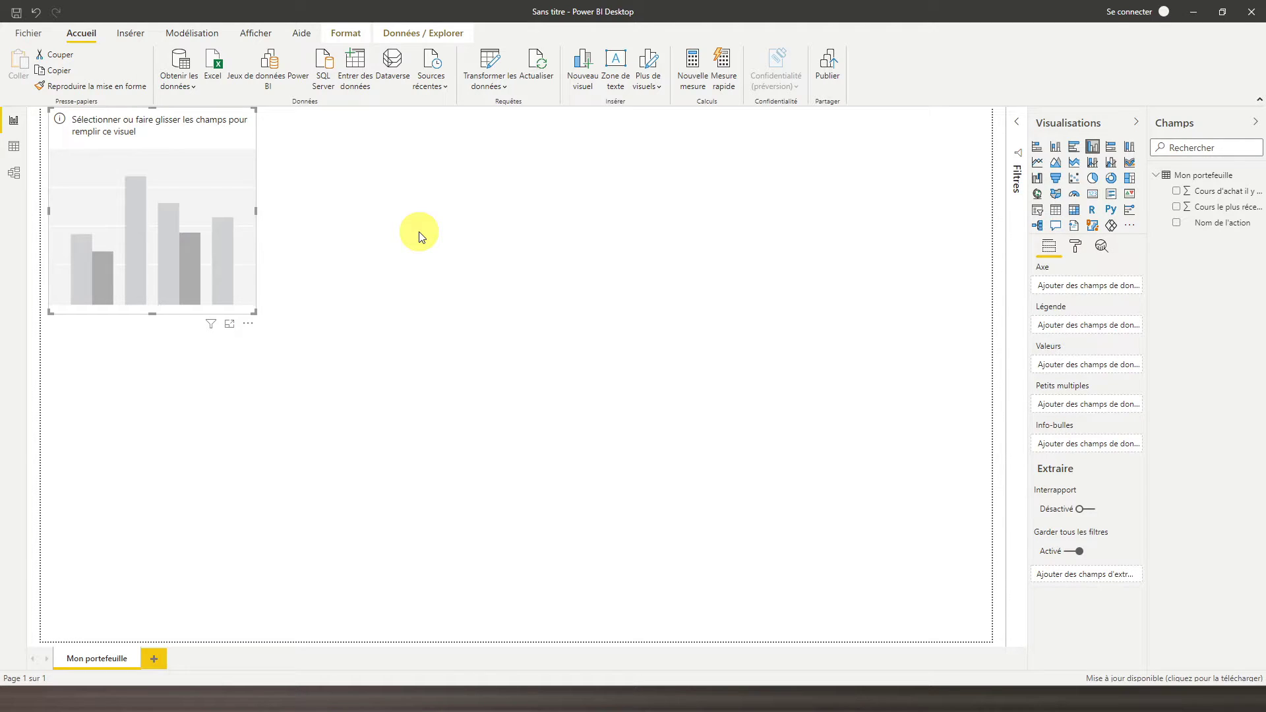
- Stretch the column chart across the full page width and plot Cours d'achat il y a un an and Cours le plus récent by Nom de l'action
{"action": "left_click_drag", "start_coordinate": [257, 209], "coordinate": [992, 242]}
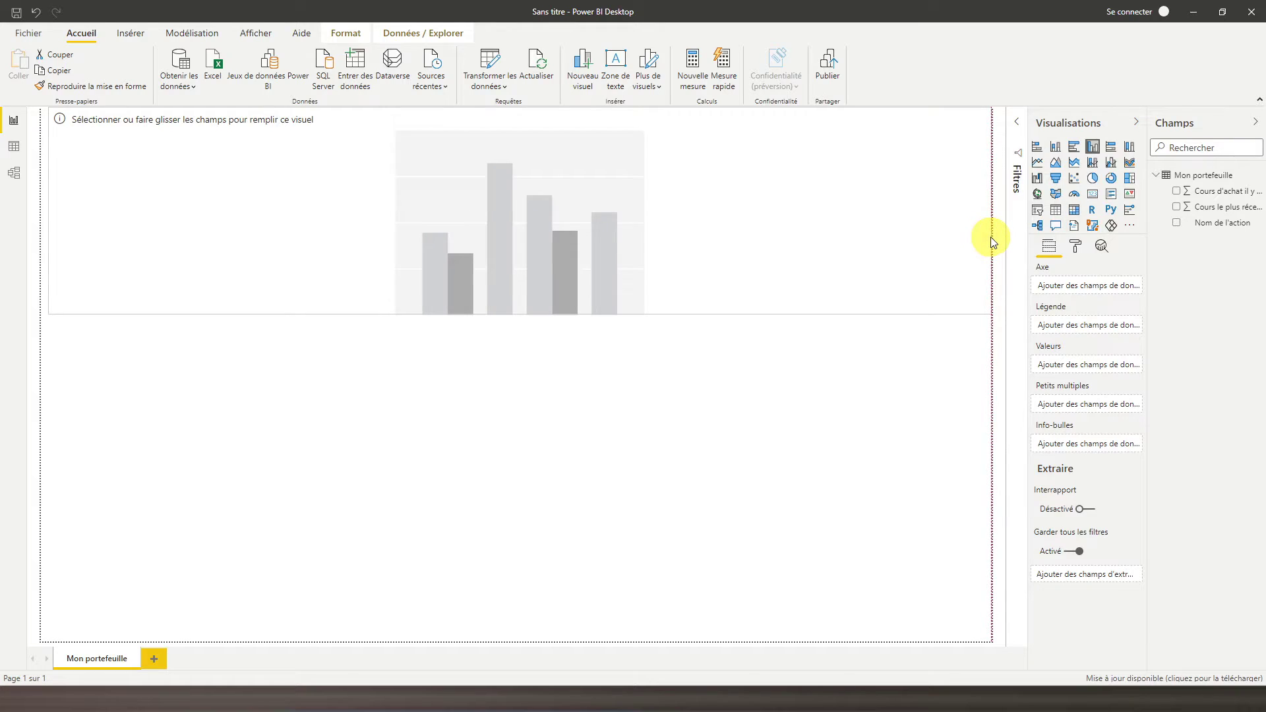
{"action": "left_click_drag", "start_coordinate": [51, 213], "coordinate": [42, 215]}
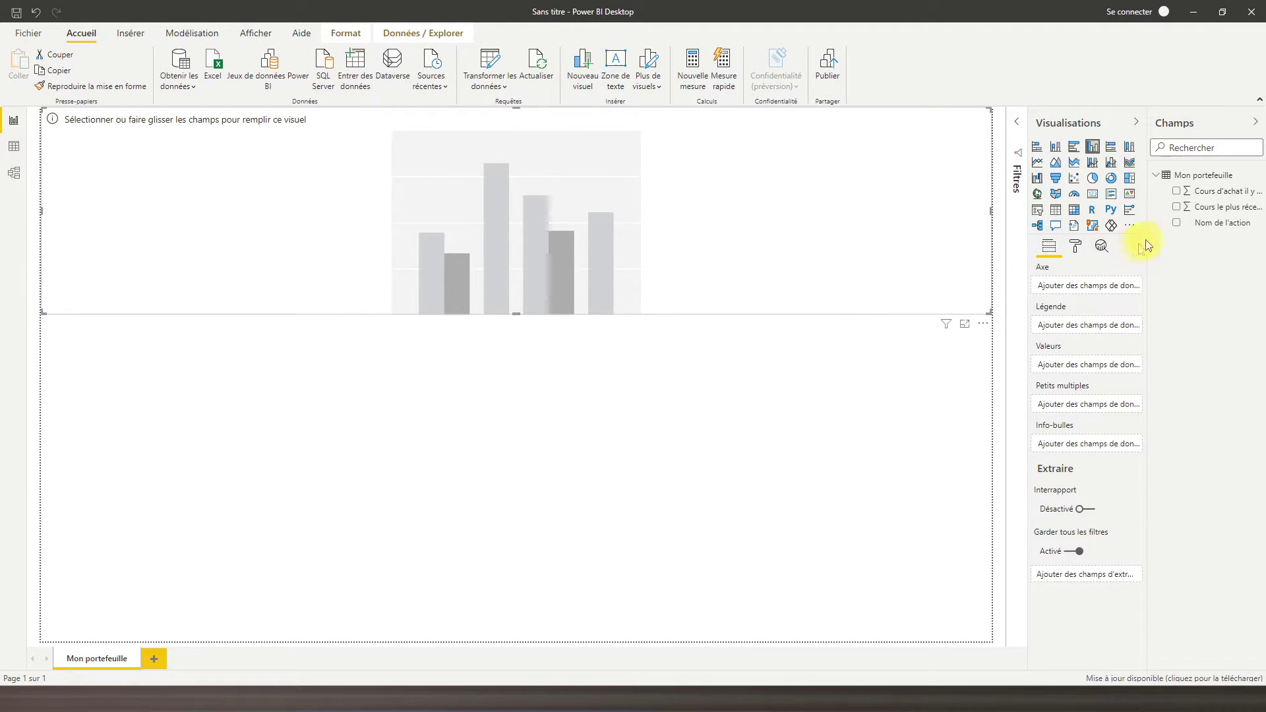
{"action": "left_click", "coordinate": [1177, 223]}
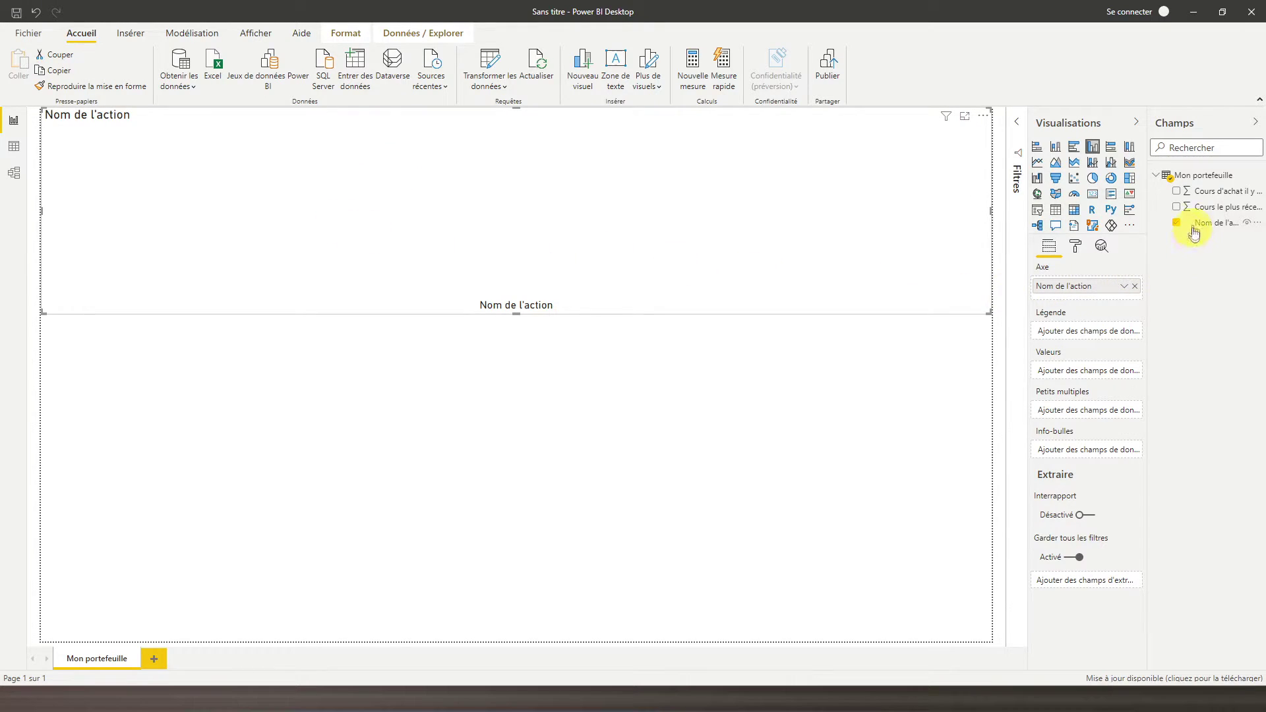
{"action": "left_click", "coordinate": [1178, 192]}
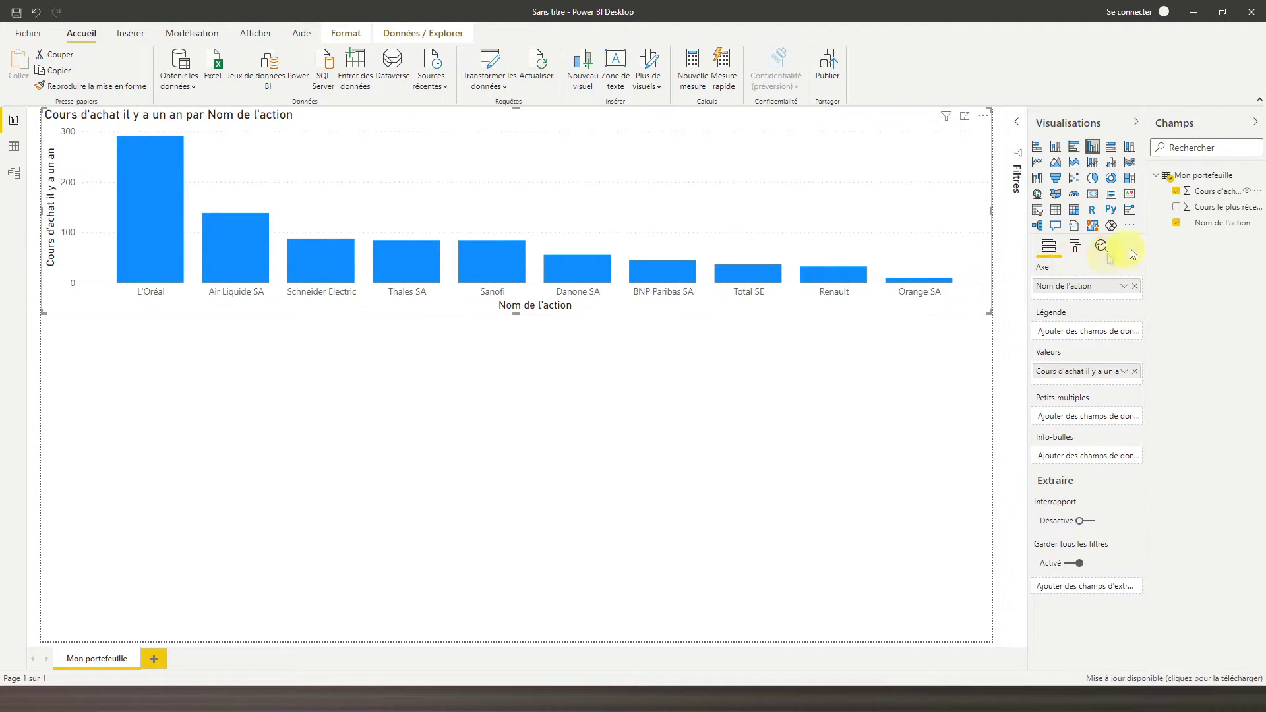
{"action": "left_click", "coordinate": [1178, 209]}
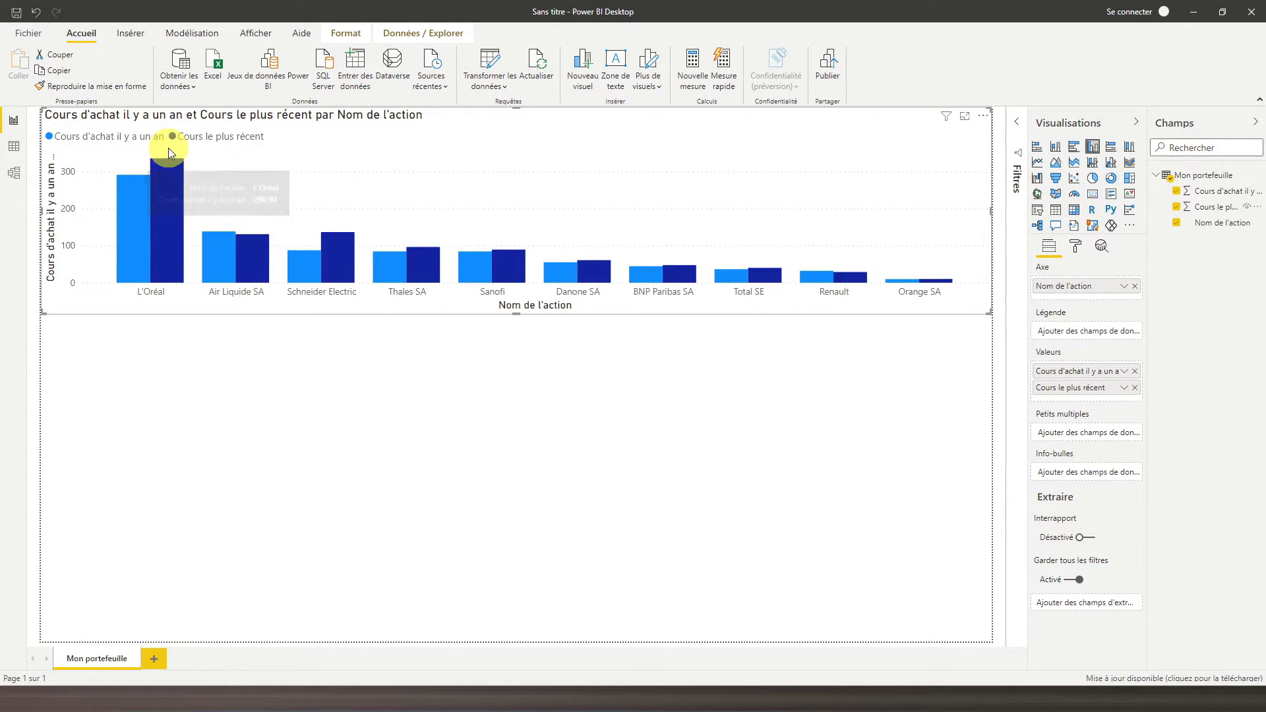
{"action": "mouse_move", "coordinate": [170, 182]}
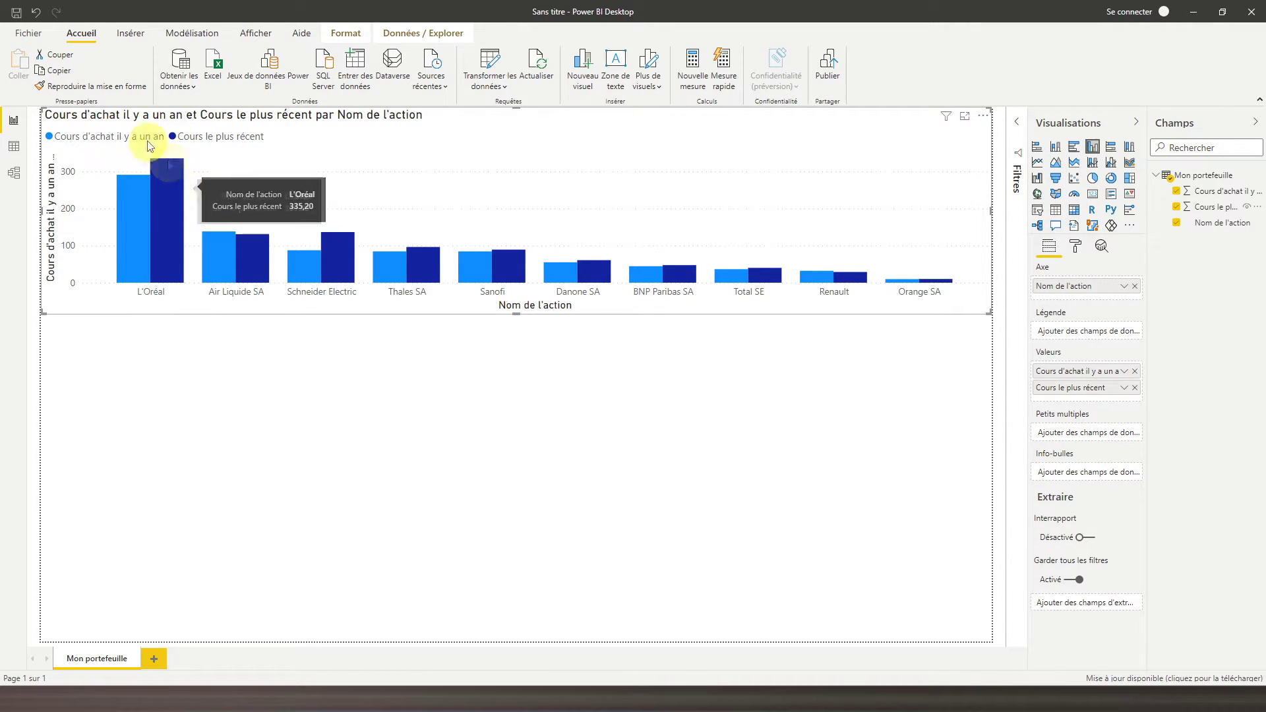
- Examine the general and legend formatting settings of the column chart
{"action": "left_click", "coordinate": [1076, 248]}
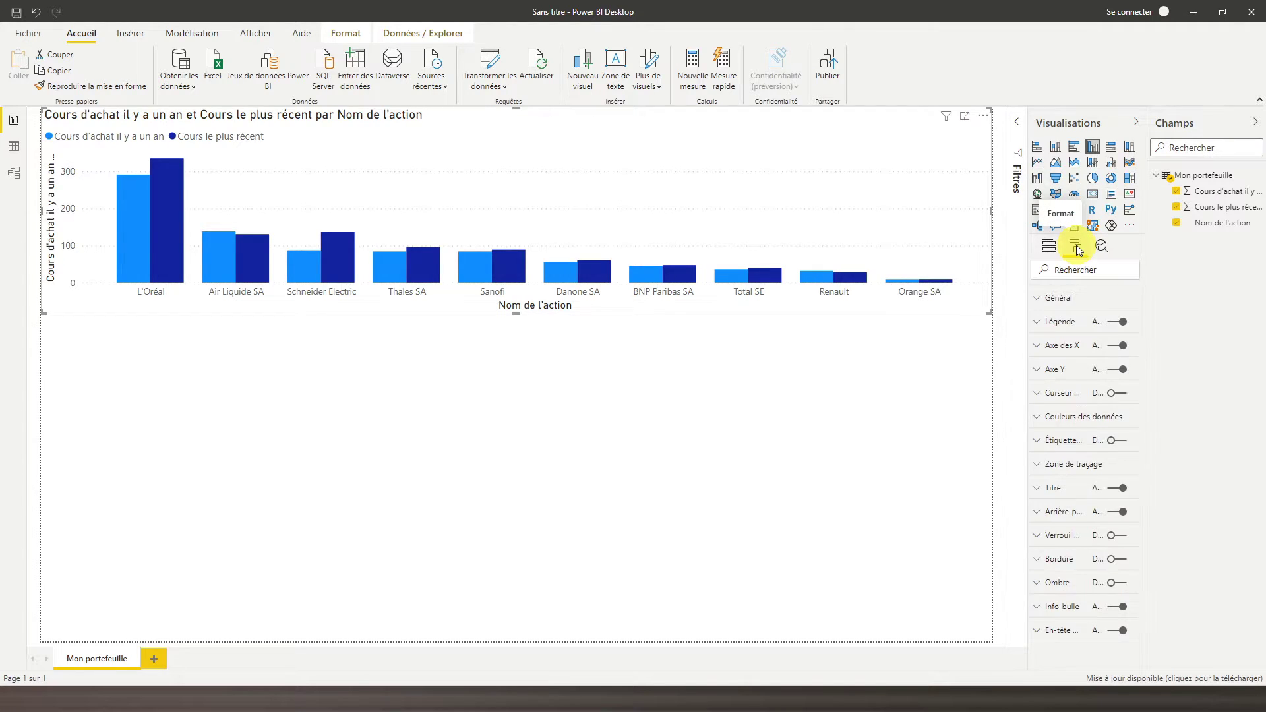
{"action": "left_click", "coordinate": [1057, 300]}
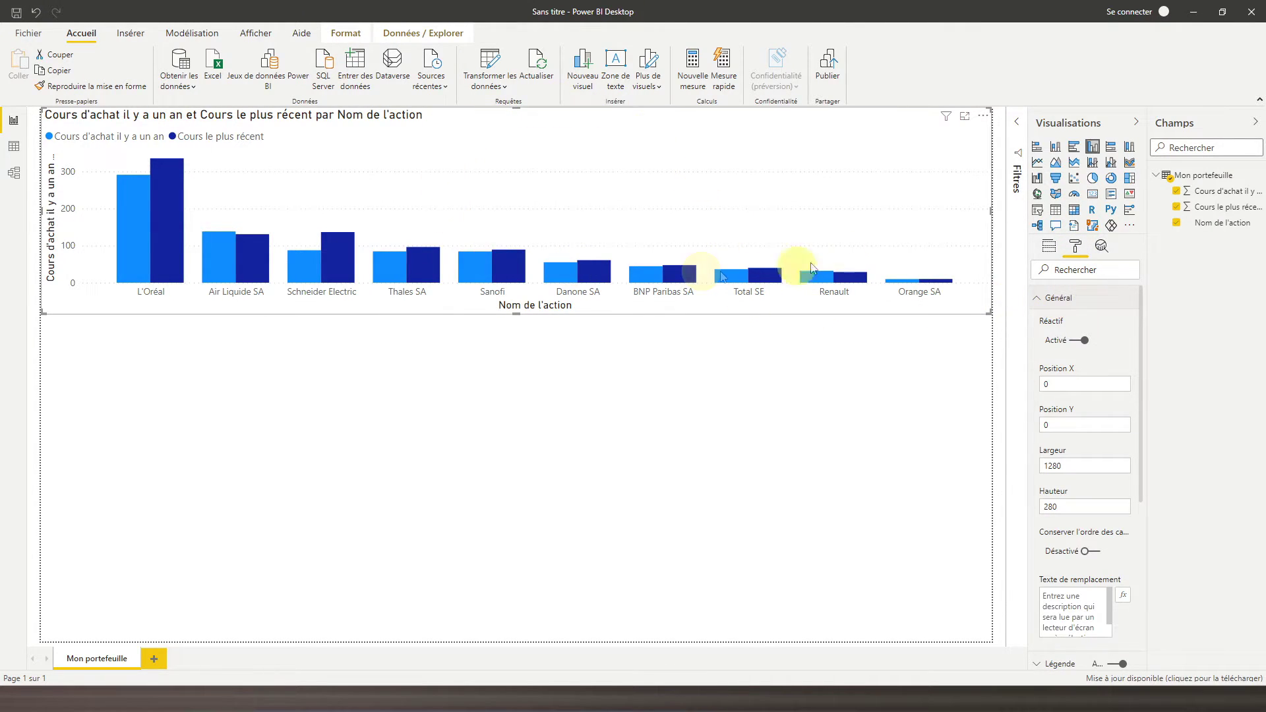
{"action": "scroll", "coordinate": [1035, 396], "scroll_direction": "down", "scroll_amount": 3}
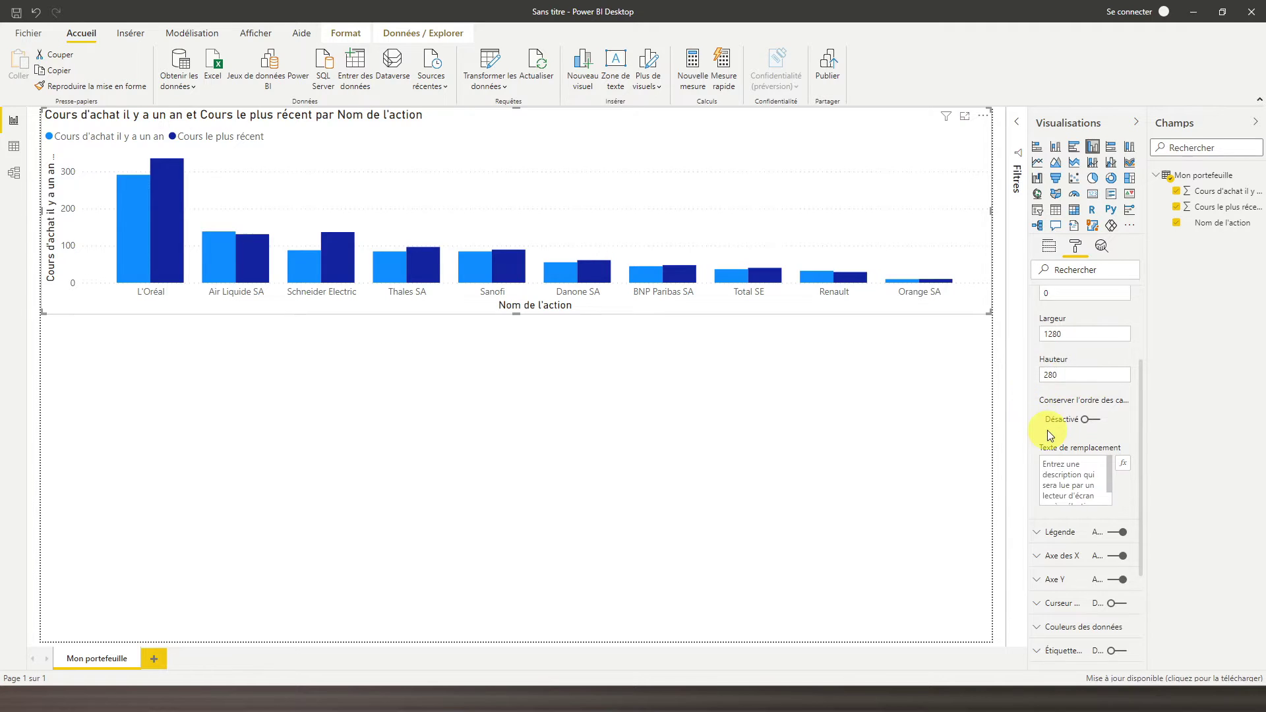
{"action": "scroll", "coordinate": [1052, 408], "scroll_direction": "up", "scroll_amount": 3}
{"action": "left_click", "coordinate": [1055, 298]}
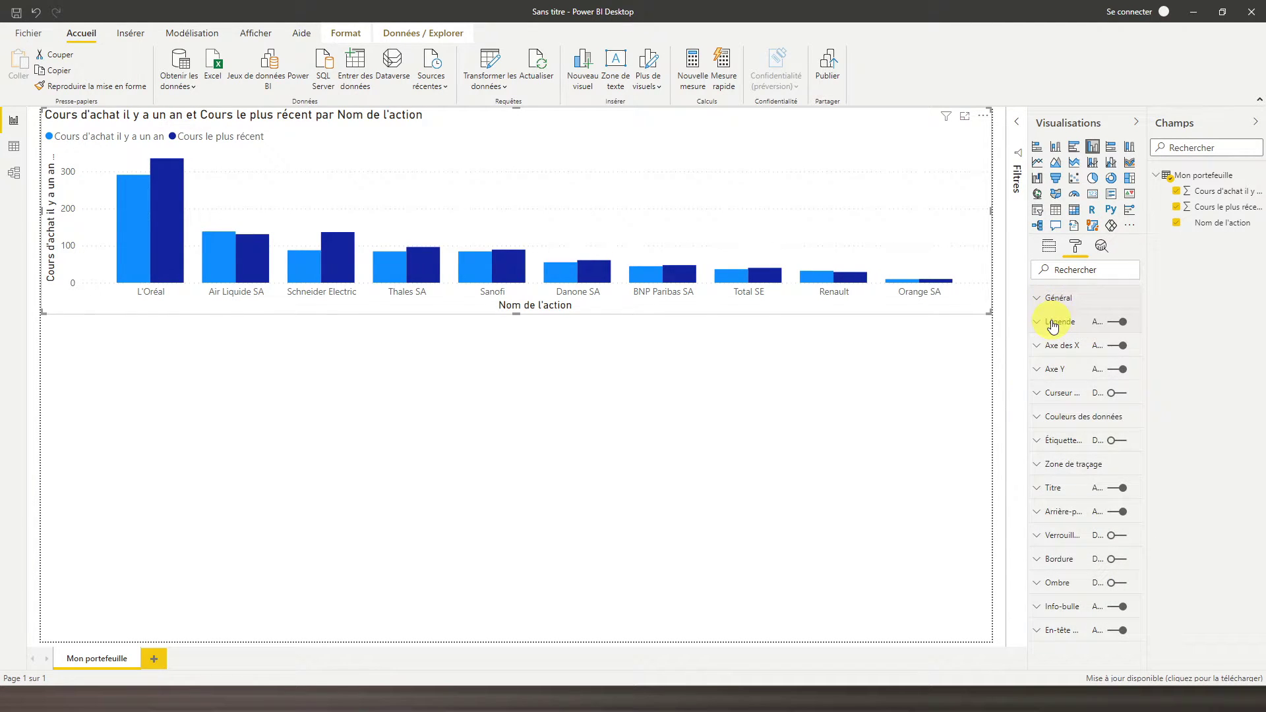
{"action": "left_click", "coordinate": [1053, 323]}
{"action": "scroll", "coordinate": [1068, 408], "scroll_direction": "down", "scroll_amount": 5}
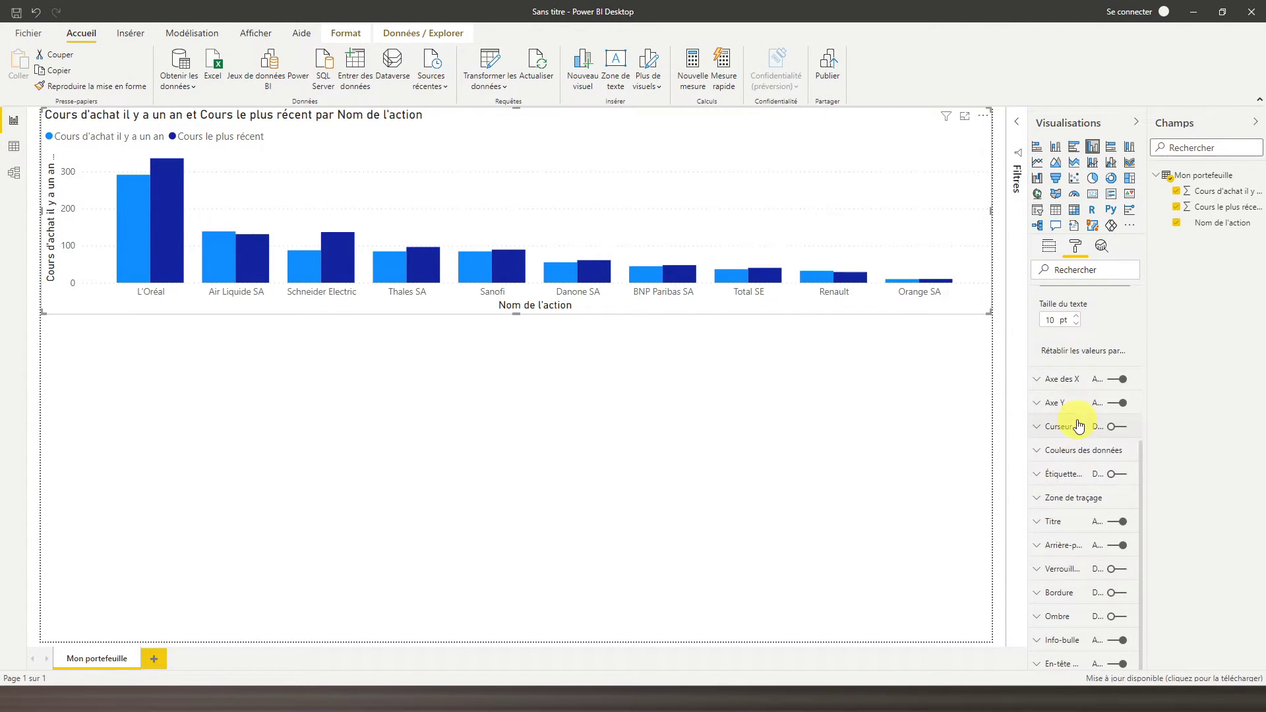
- Examine the chart's formatting settings for the X axis, Y axis, data colours and data labels
{"action": "left_click", "coordinate": [1055, 381]}
{"action": "scroll", "coordinate": [1055, 379], "scroll_direction": "down", "scroll_amount": 5}
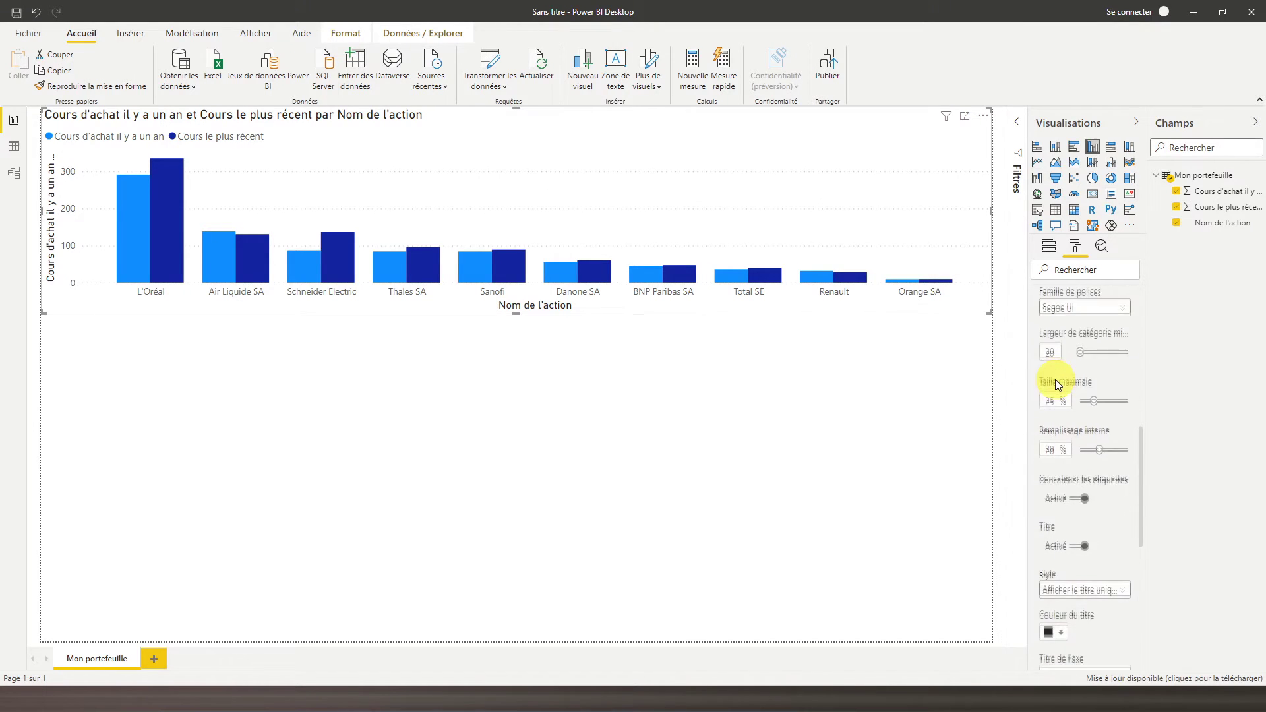
{"action": "scroll", "coordinate": [1055, 378], "scroll_direction": "down", "scroll_amount": 6}
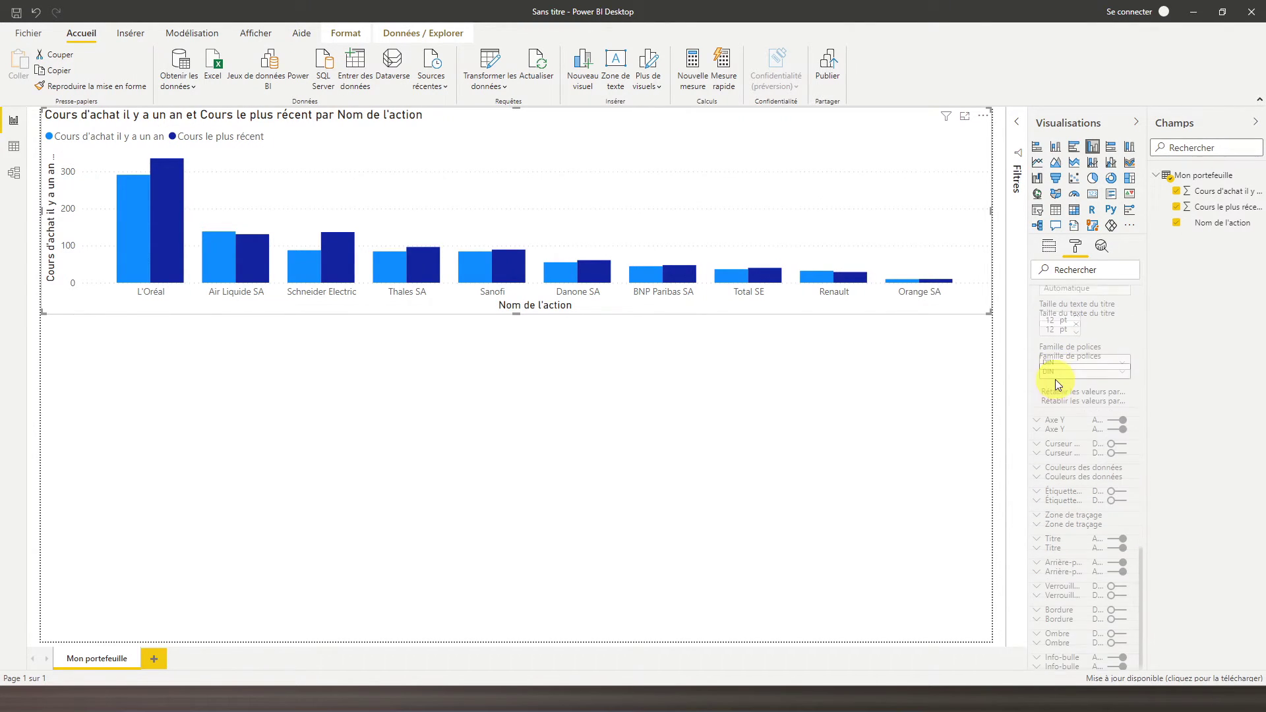
{"action": "left_click", "coordinate": [1043, 422]}
{"action": "scroll", "coordinate": [1047, 422], "scroll_direction": "down", "scroll_amount": 4}
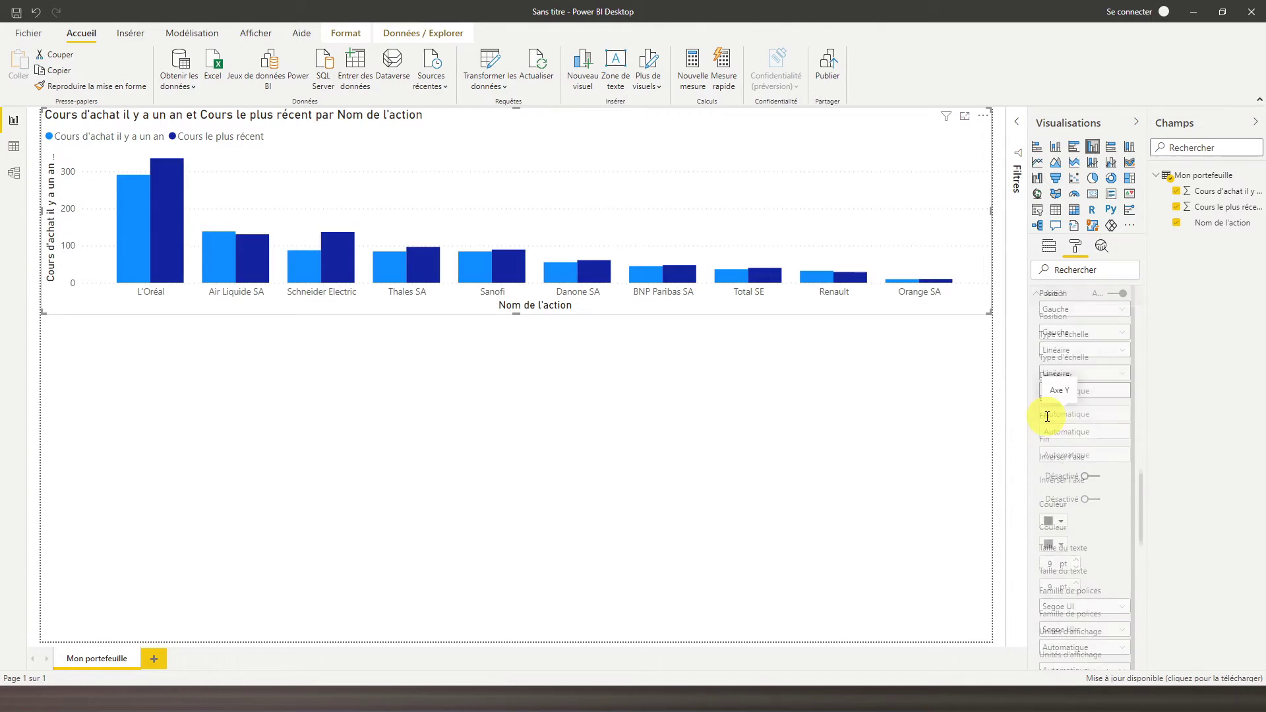
{"action": "scroll", "coordinate": [1047, 422], "scroll_direction": "down", "scroll_amount": 5}
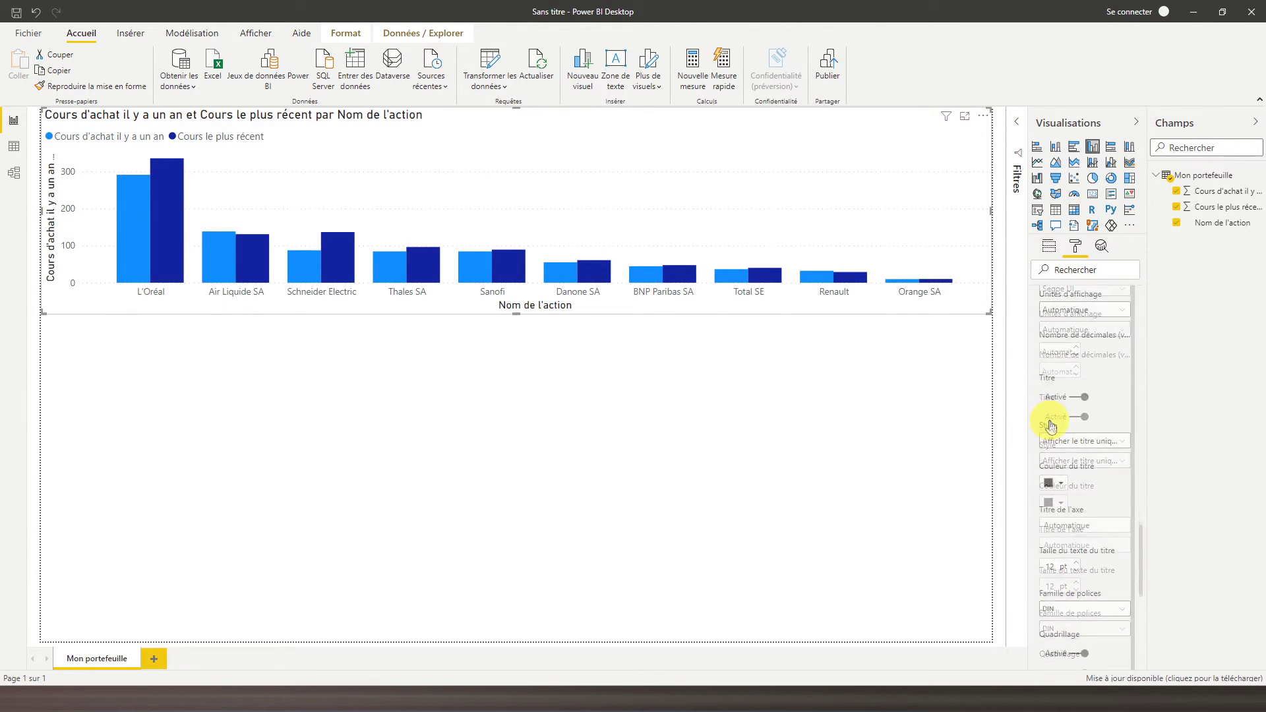
{"action": "scroll", "coordinate": [1035, 375], "scroll_direction": "down", "scroll_amount": 4}
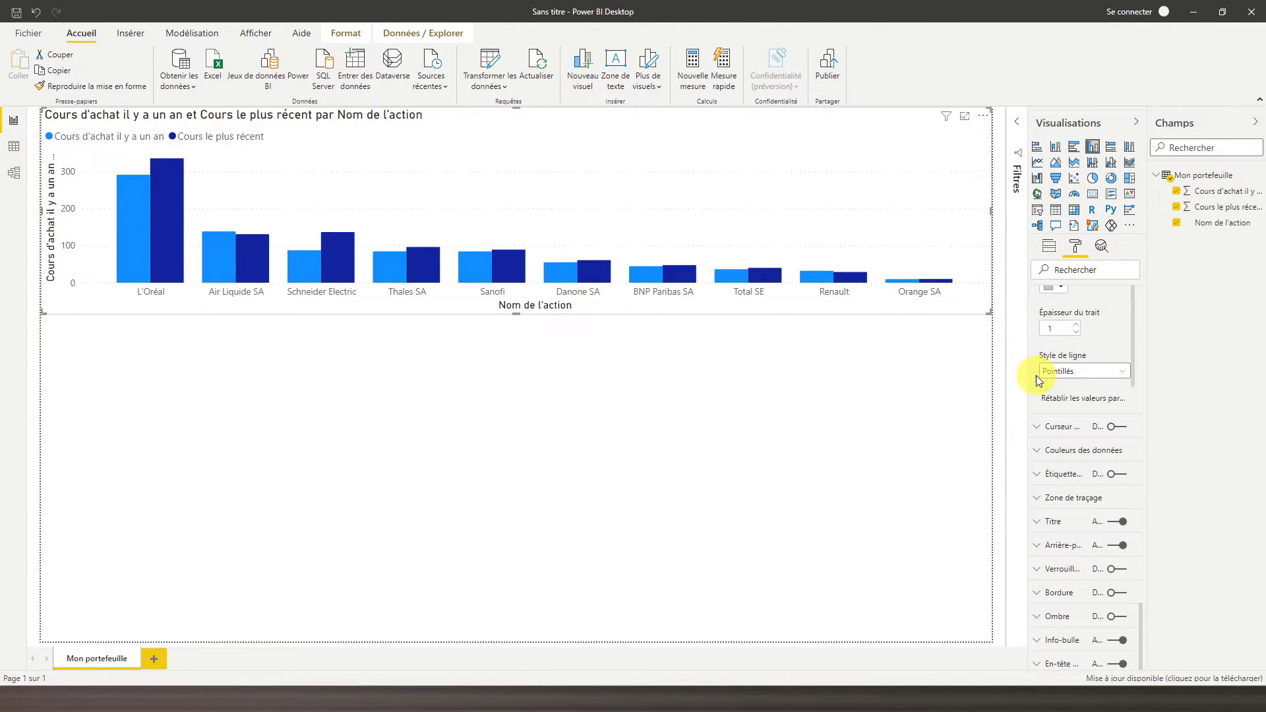
{"action": "left_click", "coordinate": [1055, 451]}
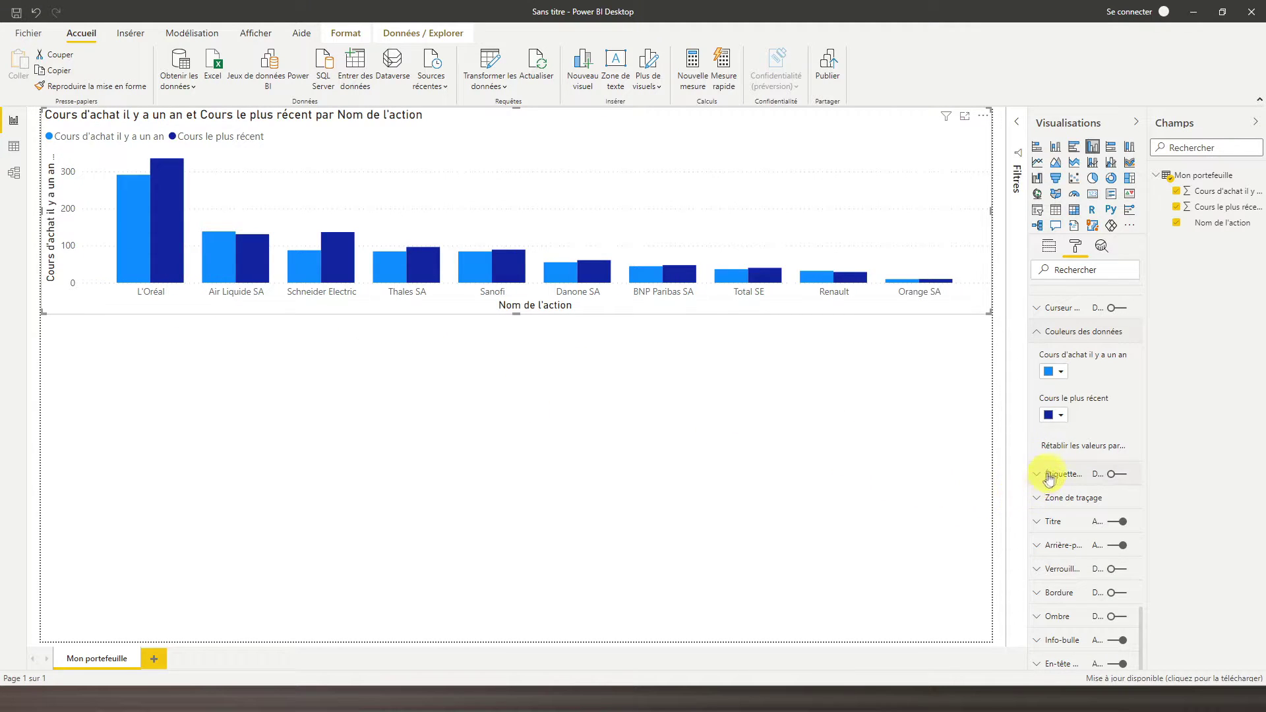
{"action": "left_click", "coordinate": [1050, 474]}
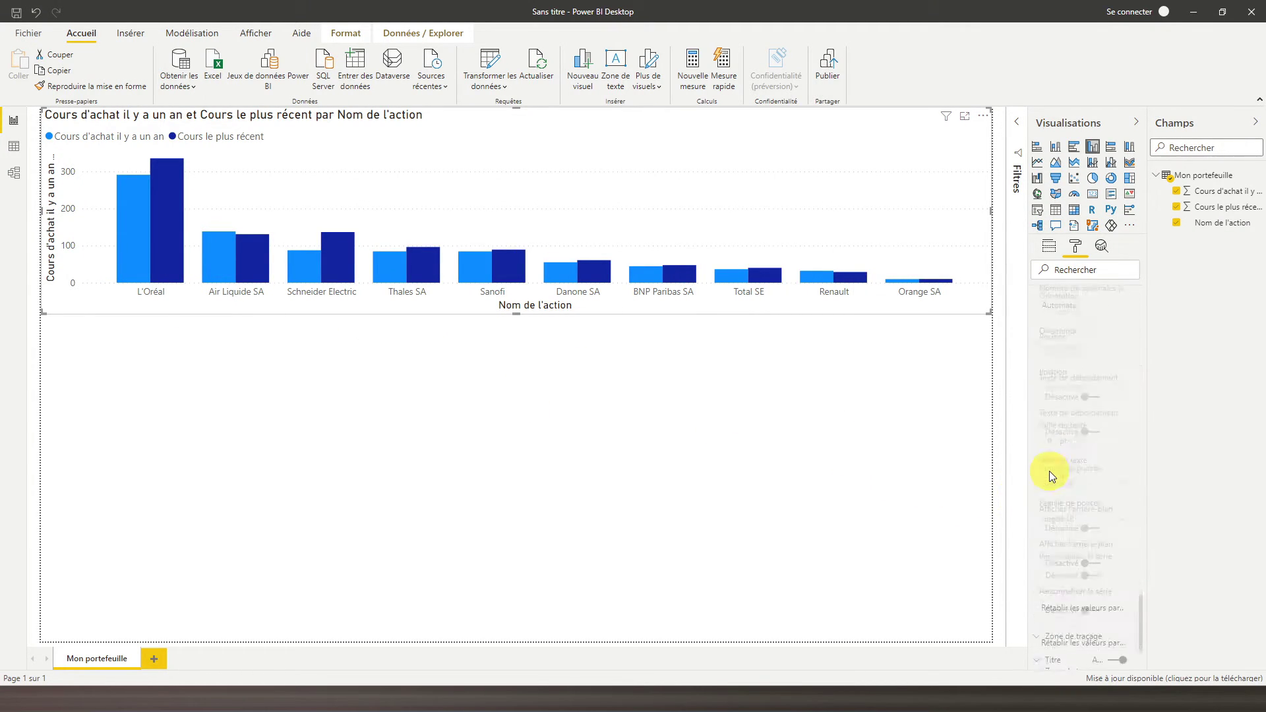
- Change the column chart's title text to "Mon portefeuille d'actions"
{"action": "left_click", "coordinate": [1047, 522]}
{"action": "scroll", "coordinate": [1047, 522], "scroll_direction": "down", "scroll_amount": 2}
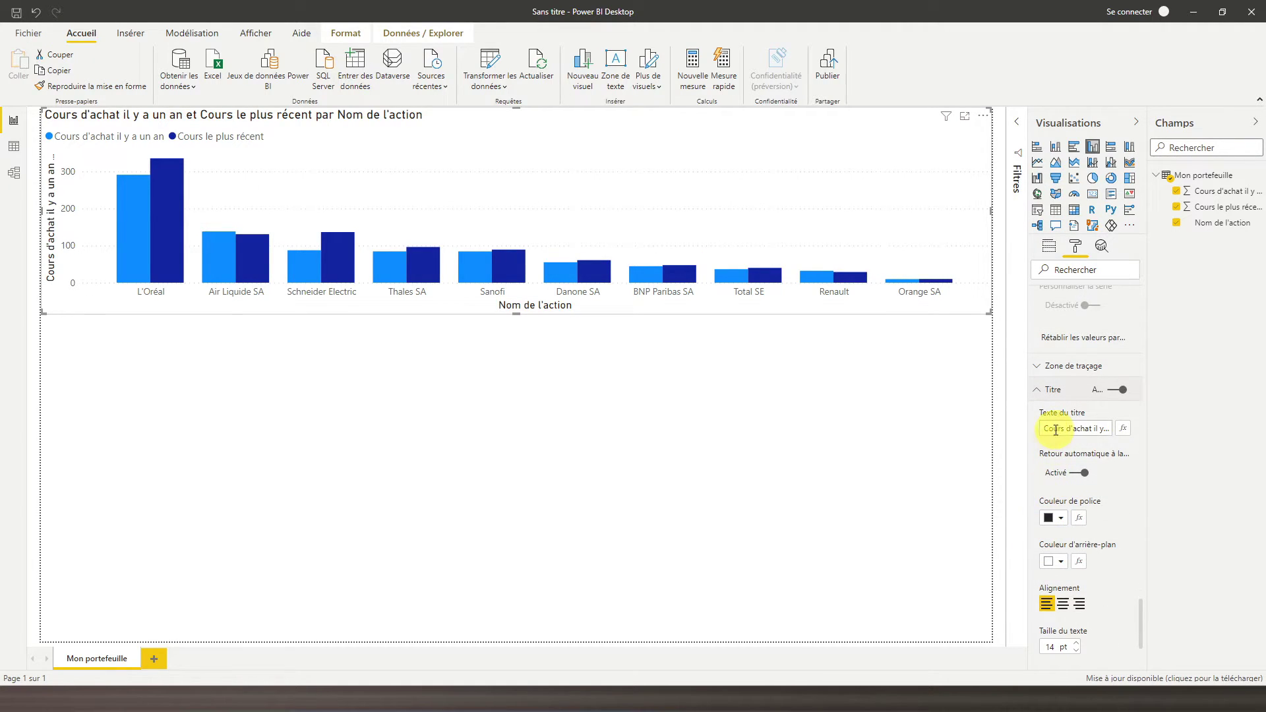
{"action": "triple_click", "coordinate": [1055, 429]}
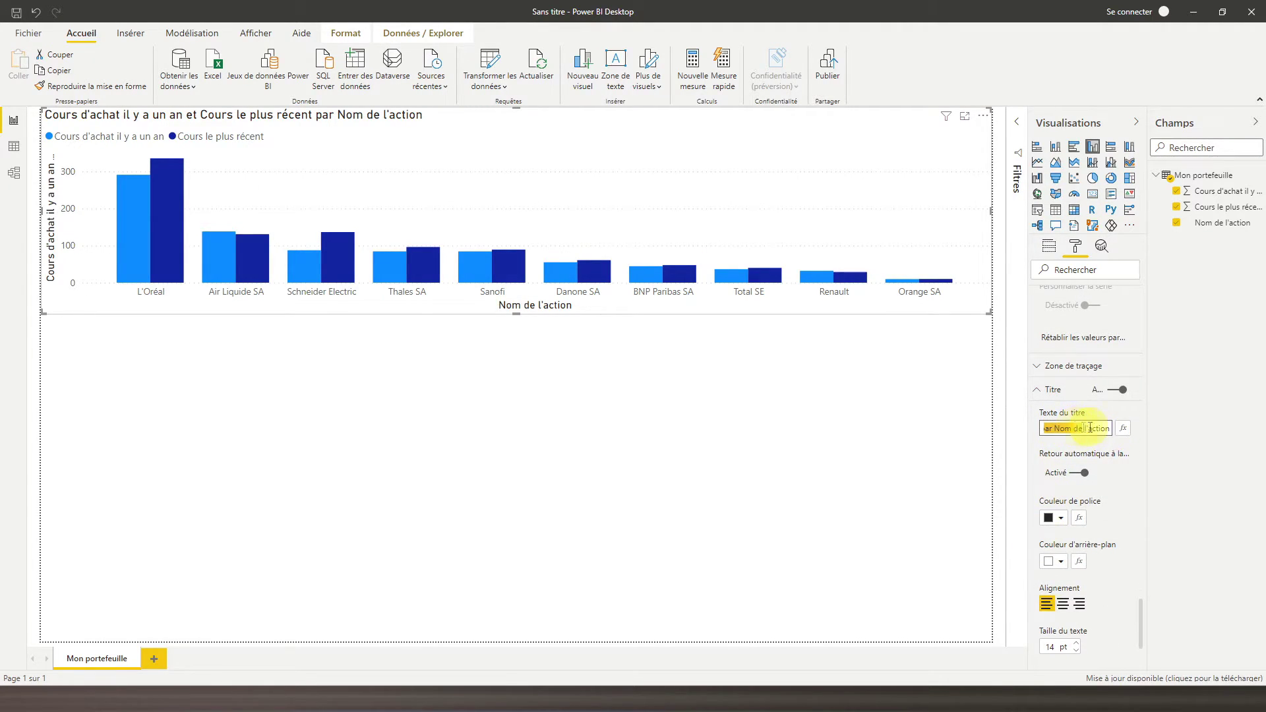
{"action": "left_click", "coordinate": [1046, 429]}
{"action": "left_click_drag", "start_coordinate": [1045, 428], "coordinate": [1137, 436]}
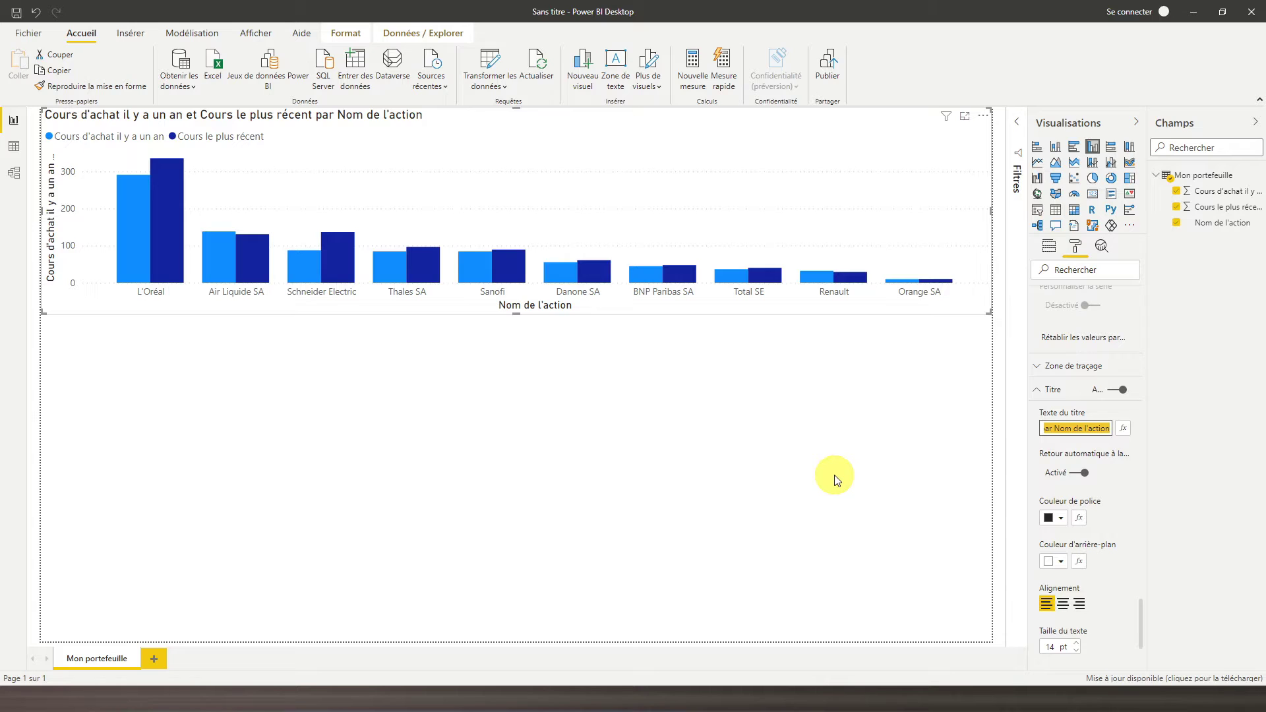
{"action": "type", "text": "Mon porte"}
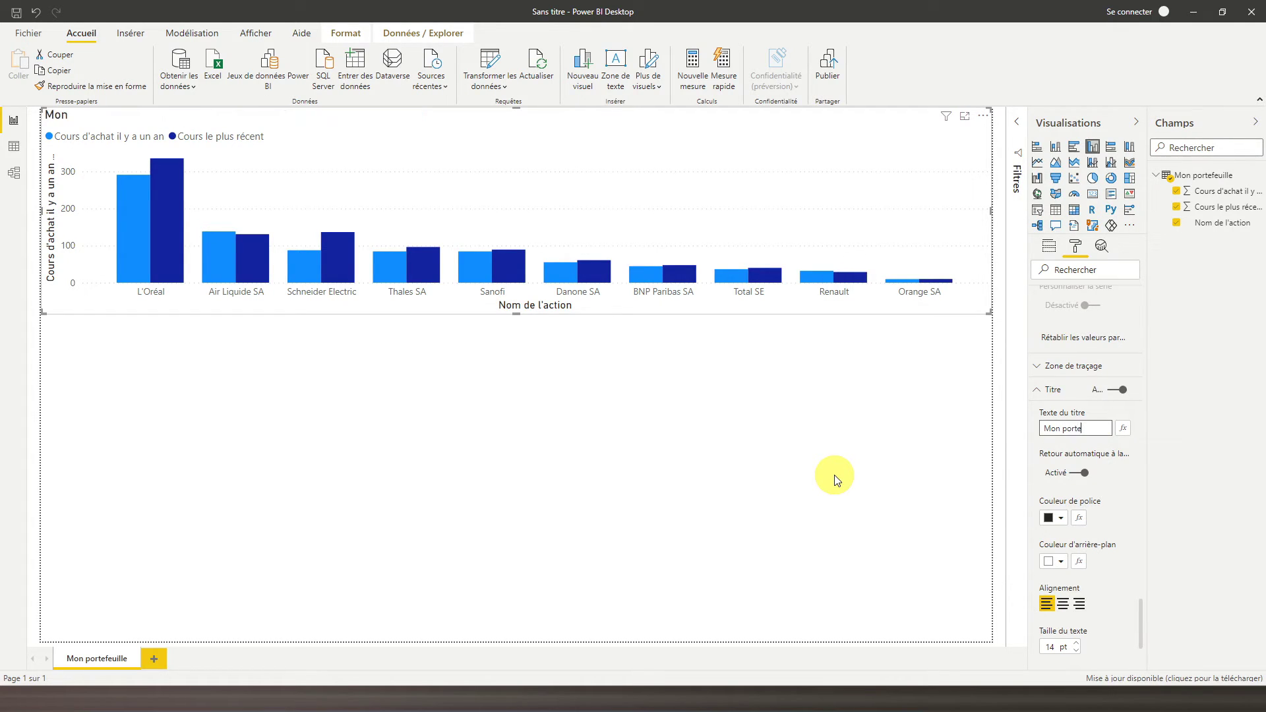
{"action": "type", "text": "feuille d'actions"}
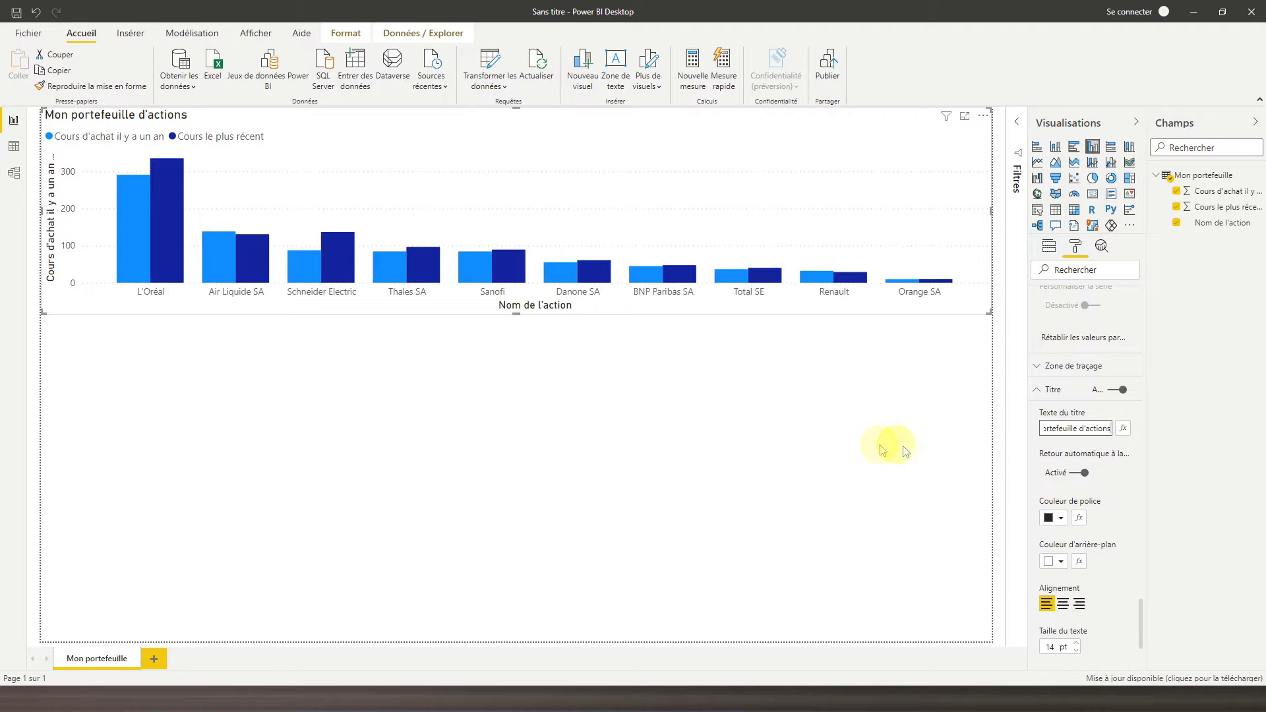
{"action": "left_click", "coordinate": [1126, 497]}
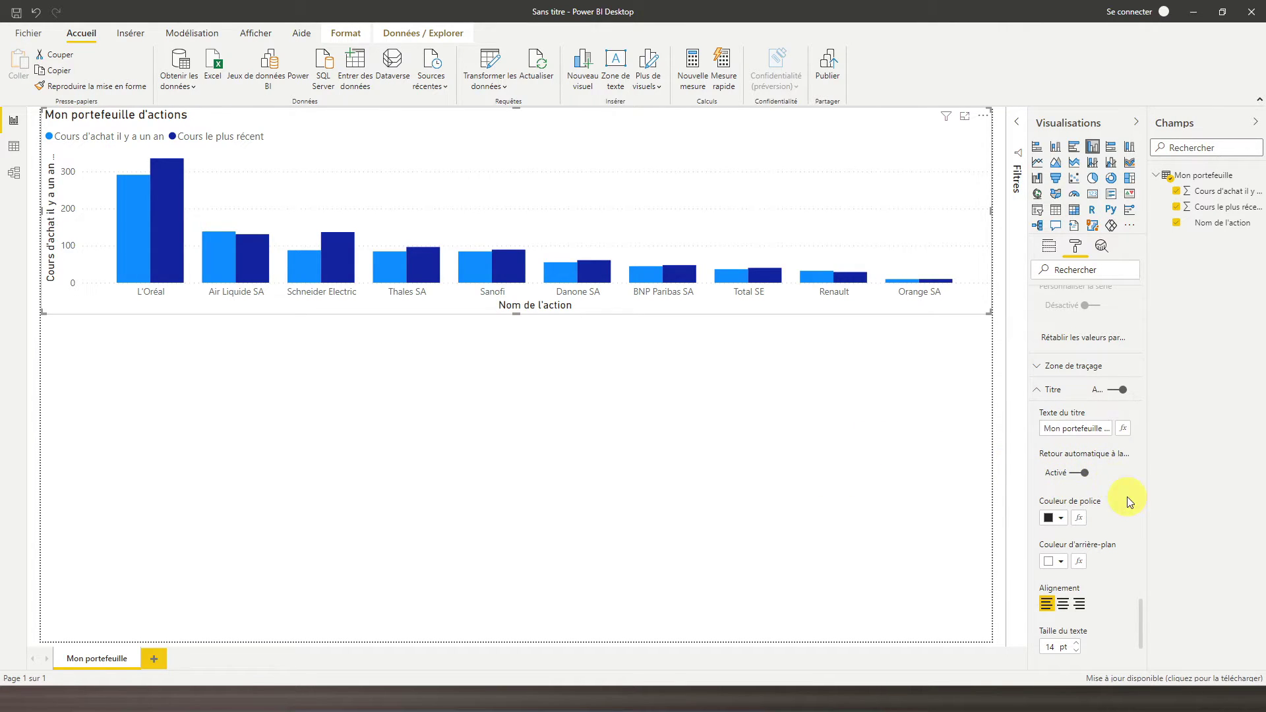
- Examine the chart's background and tooltip formatting settings
{"action": "scroll", "coordinate": [1101, 478], "scroll_direction": "down", "scroll_amount": 5}
{"action": "left_click", "coordinate": [1039, 546]}
{"action": "scroll", "coordinate": [1085, 531], "scroll_direction": "down", "scroll_amount": 2}
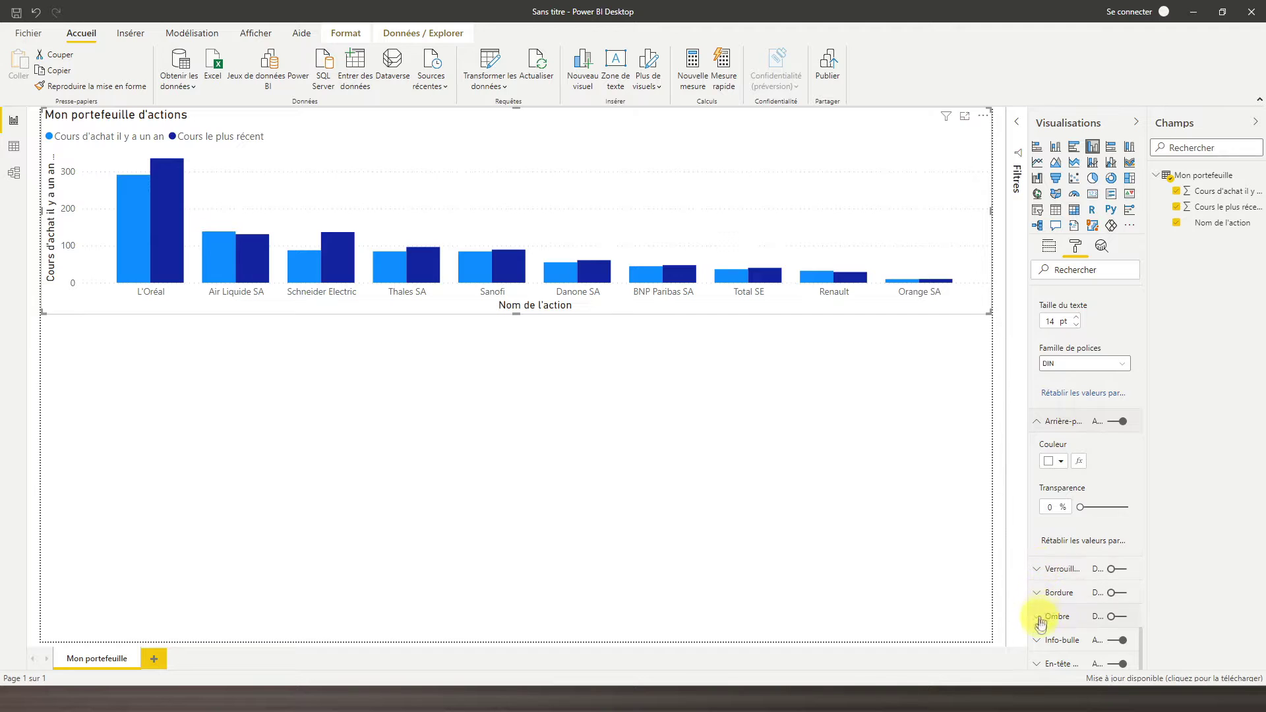
{"action": "left_click", "coordinate": [1041, 640]}
{"action": "scroll", "coordinate": [1072, 561], "scroll_direction": "down", "scroll_amount": 6}
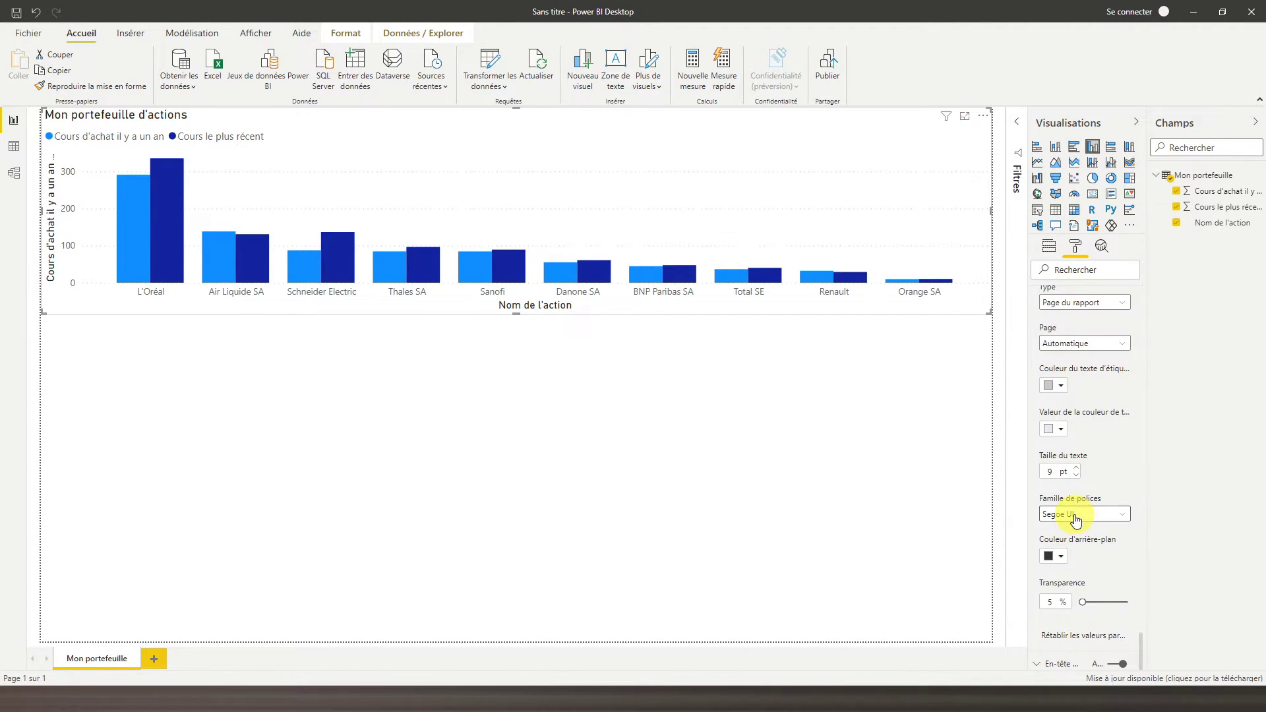
- Review the chart's Y-axis, X-axis, legend and general formatting settings again, including the style choices for the X-axis title
{"action": "scroll", "coordinate": [1079, 395], "scroll_direction": "up", "scroll_amount": 6}
{"action": "scroll", "coordinate": [1078, 394], "scroll_direction": "up", "scroll_amount": 6}
{"action": "scroll", "coordinate": [1066, 405], "scroll_direction": "up", "scroll_amount": 5}
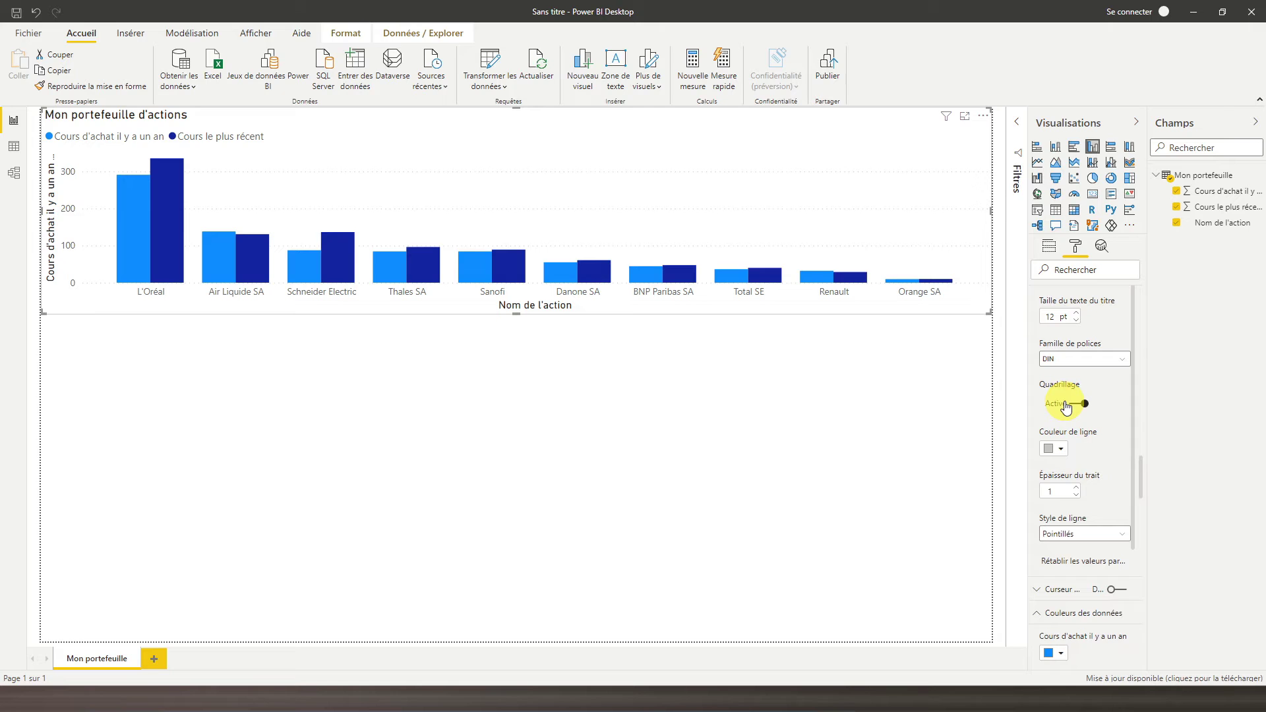
{"action": "scroll", "coordinate": [1066, 407], "scroll_direction": "up", "scroll_amount": 1}
{"action": "scroll", "coordinate": [1121, 429], "scroll_direction": "up", "scroll_amount": 3}
{"action": "scroll", "coordinate": [1120, 430], "scroll_direction": "up", "scroll_amount": 4}
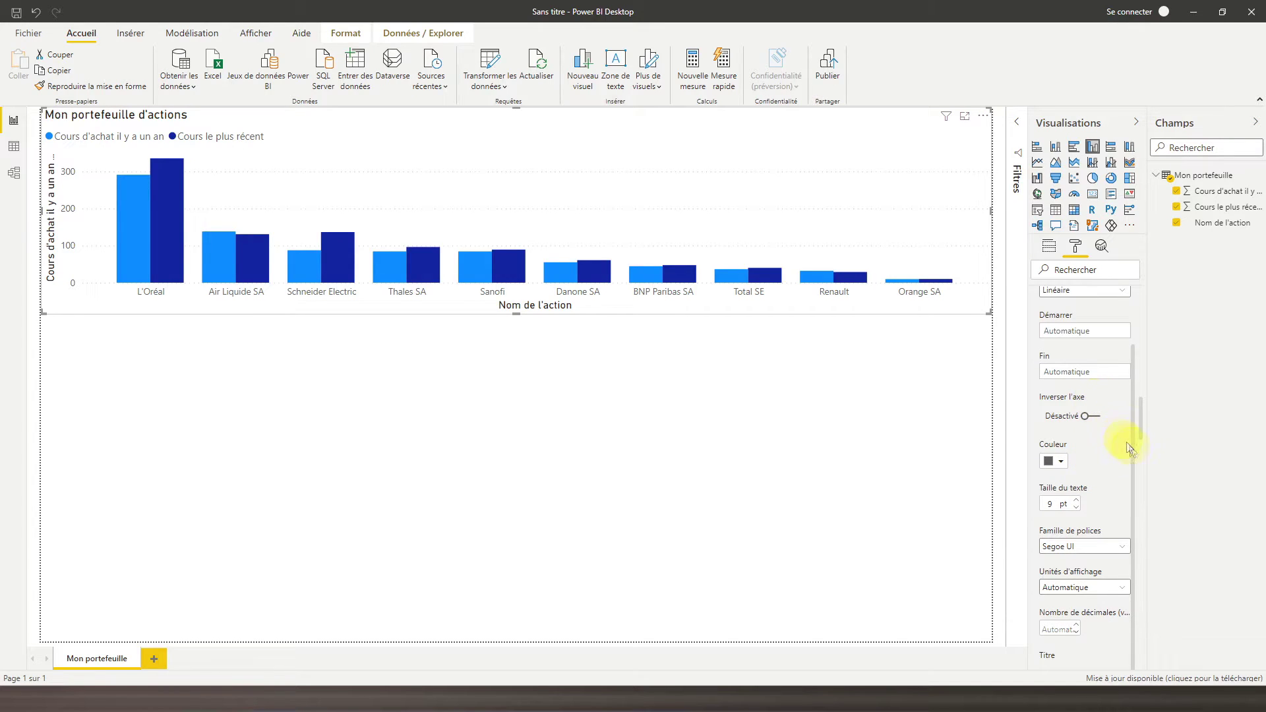
{"action": "scroll", "coordinate": [1126, 436], "scroll_direction": "up", "scroll_amount": 5}
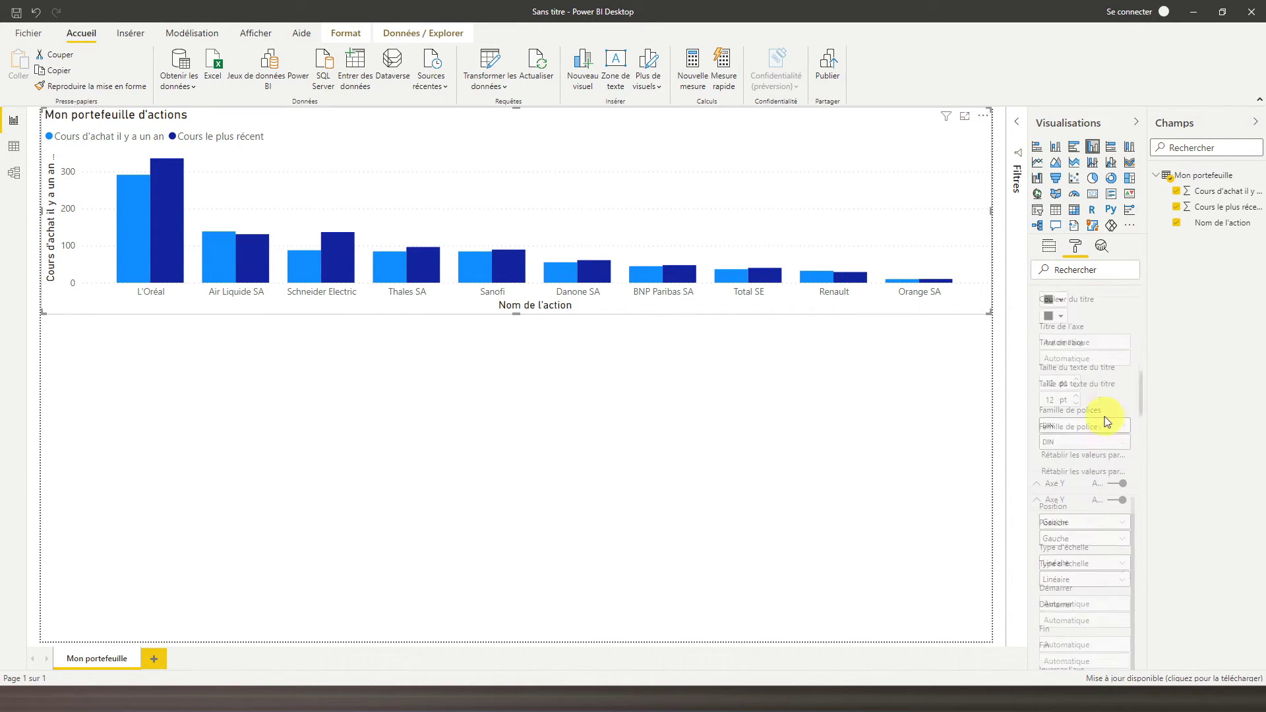
{"action": "scroll", "coordinate": [1086, 415], "scroll_direction": "up", "scroll_amount": 3}
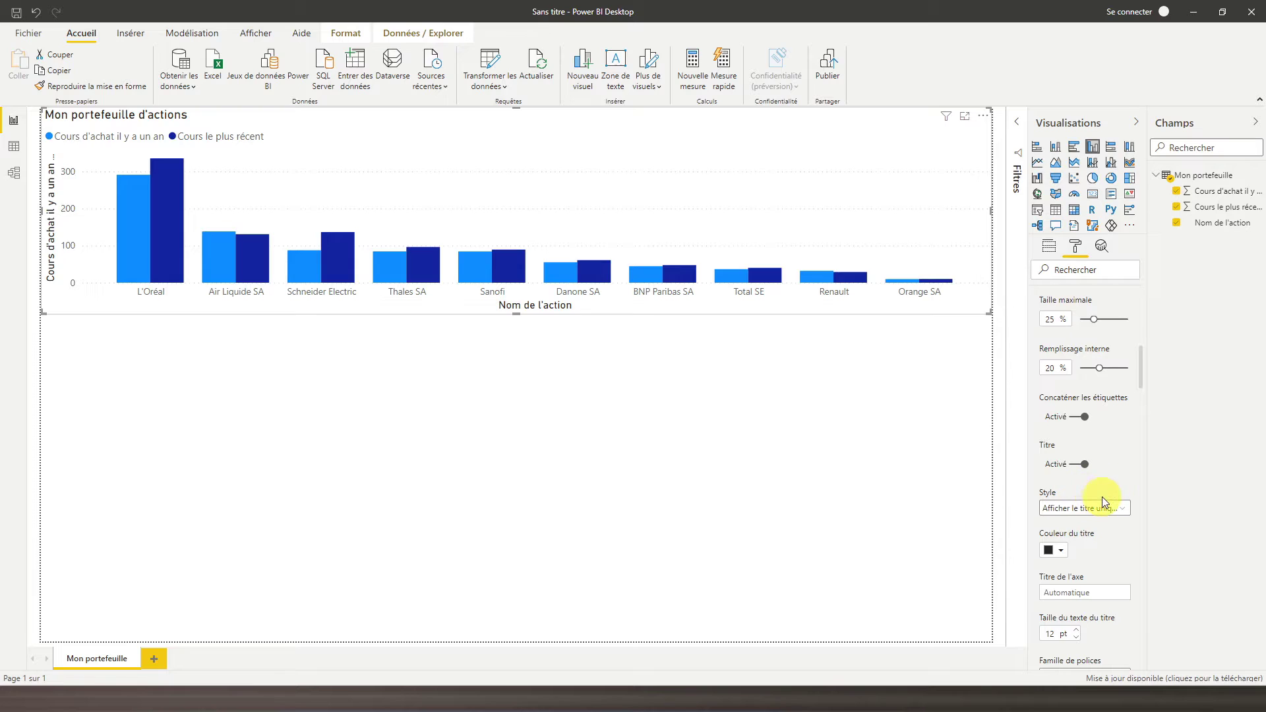
{"action": "left_click", "coordinate": [1122, 511]}
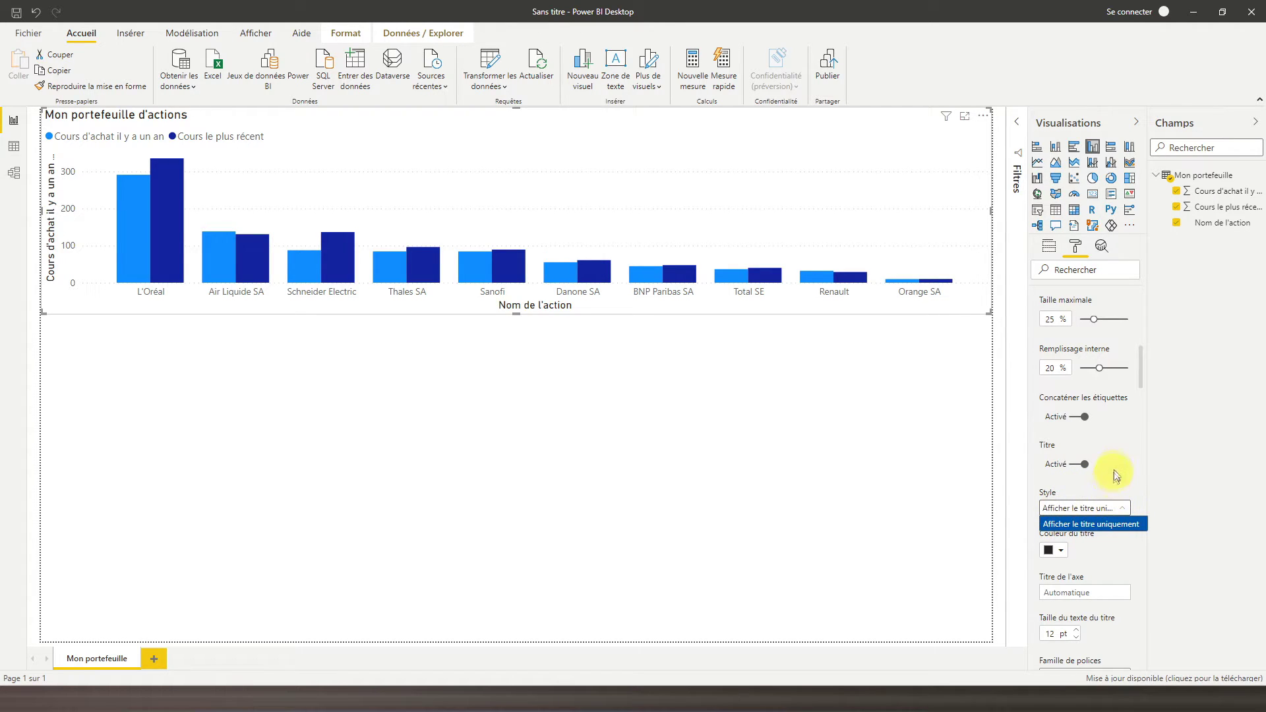
{"action": "scroll", "coordinate": [1114, 461], "scroll_direction": "up", "scroll_amount": 6}
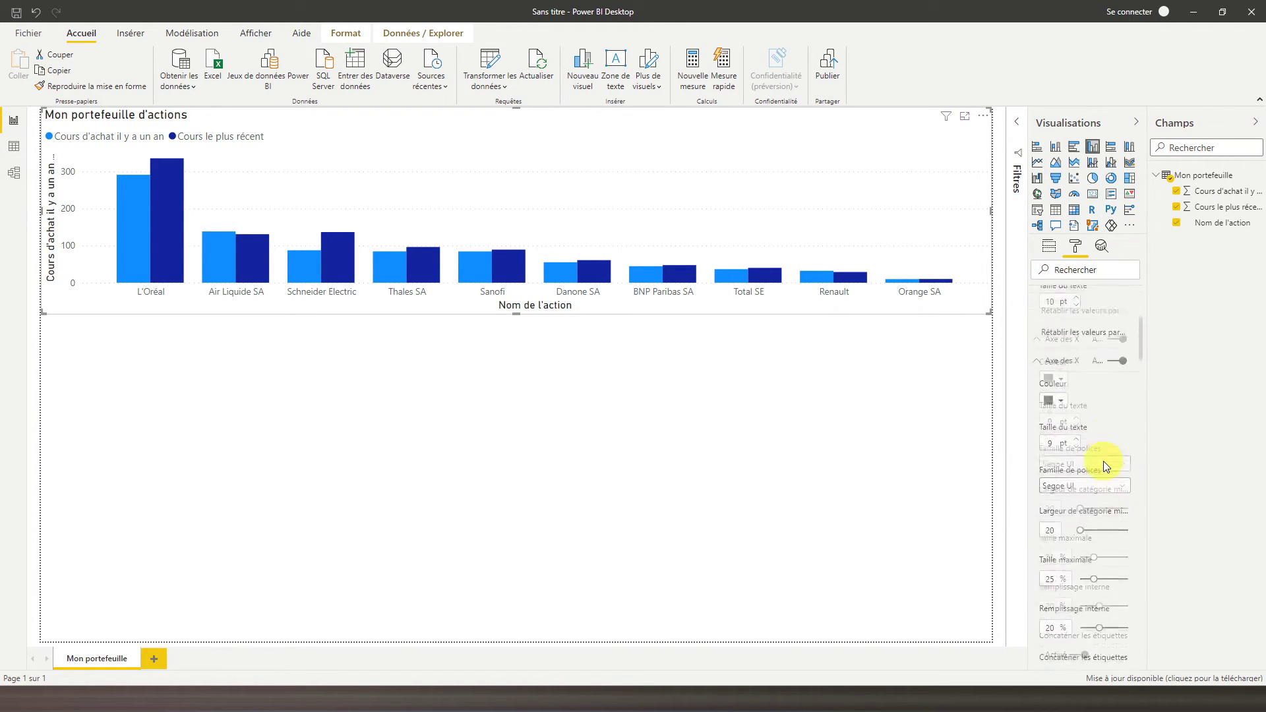
{"action": "scroll", "coordinate": [1105, 467], "scroll_direction": "up", "scroll_amount": 2}
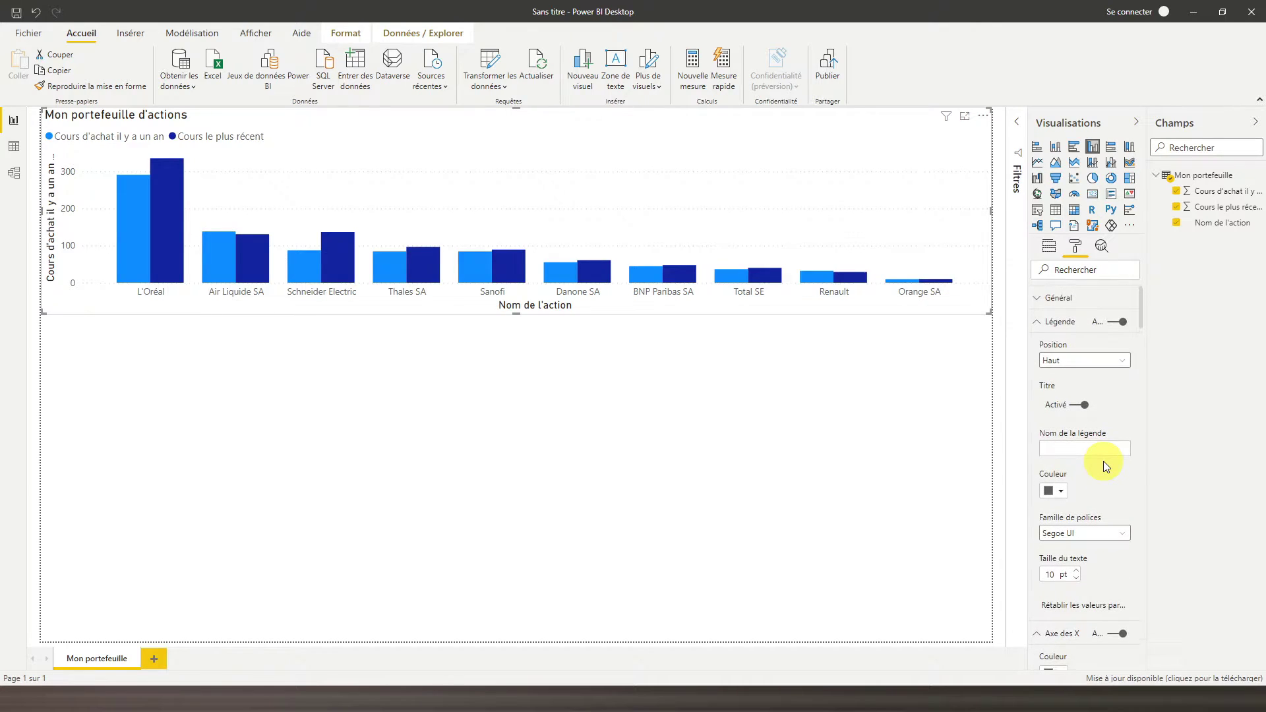
{"action": "left_click", "coordinate": [1042, 300]}
{"action": "scroll", "coordinate": [1107, 472], "scroll_direction": "down", "scroll_amount": 4}
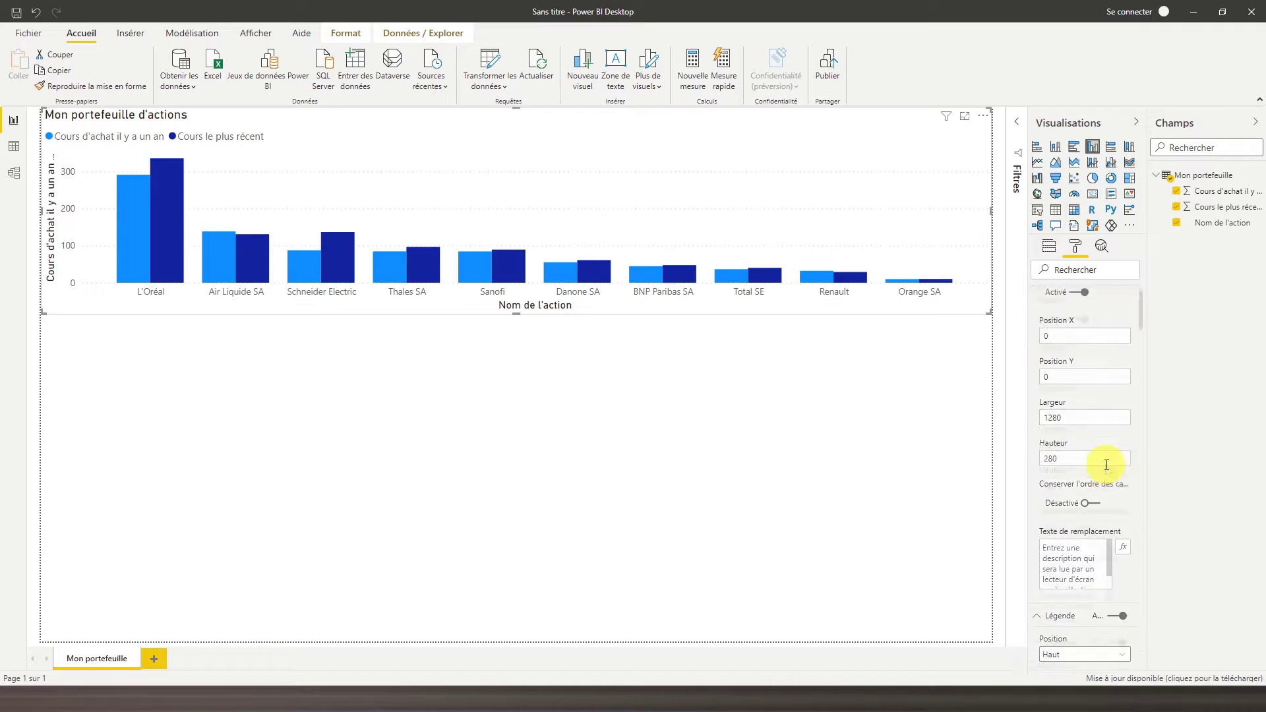
{"action": "scroll", "coordinate": [1105, 464], "scroll_direction": "down", "scroll_amount": 4}
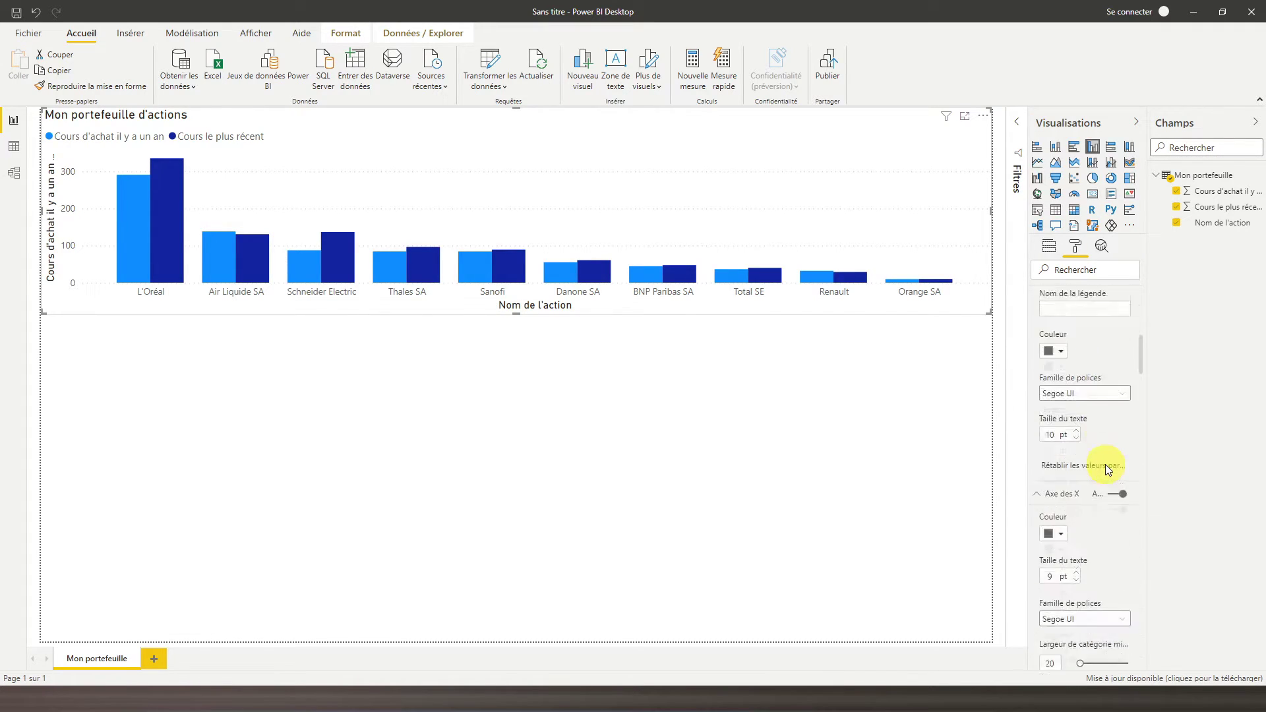
- Examine the column chart's X-axis settings and the Y-axis position, scale, range and text options
{"action": "scroll", "coordinate": [1105, 464], "scroll_direction": "down", "scroll_amount": 6}
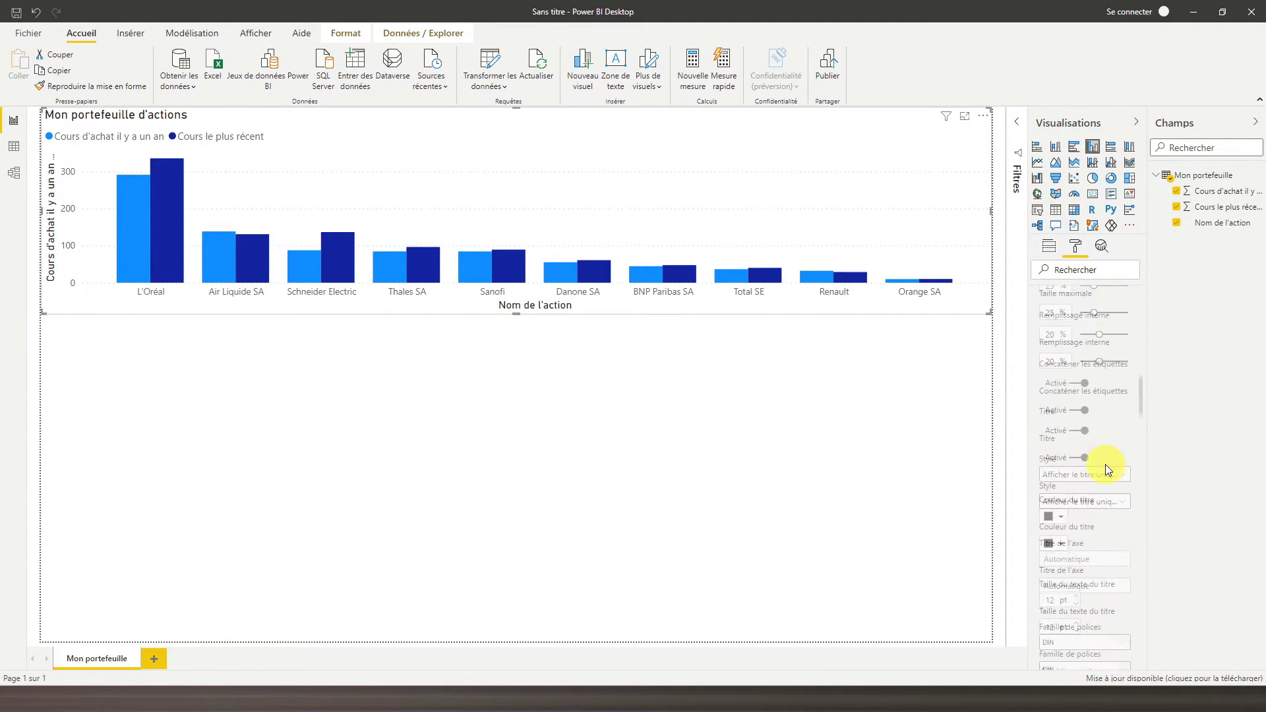
{"action": "scroll", "coordinate": [1107, 466], "scroll_direction": "down", "scroll_amount": 2}
{"action": "left_click", "coordinate": [1087, 413]}
{"action": "scroll", "coordinate": [1105, 444], "scroll_direction": "down", "scroll_amount": 4}
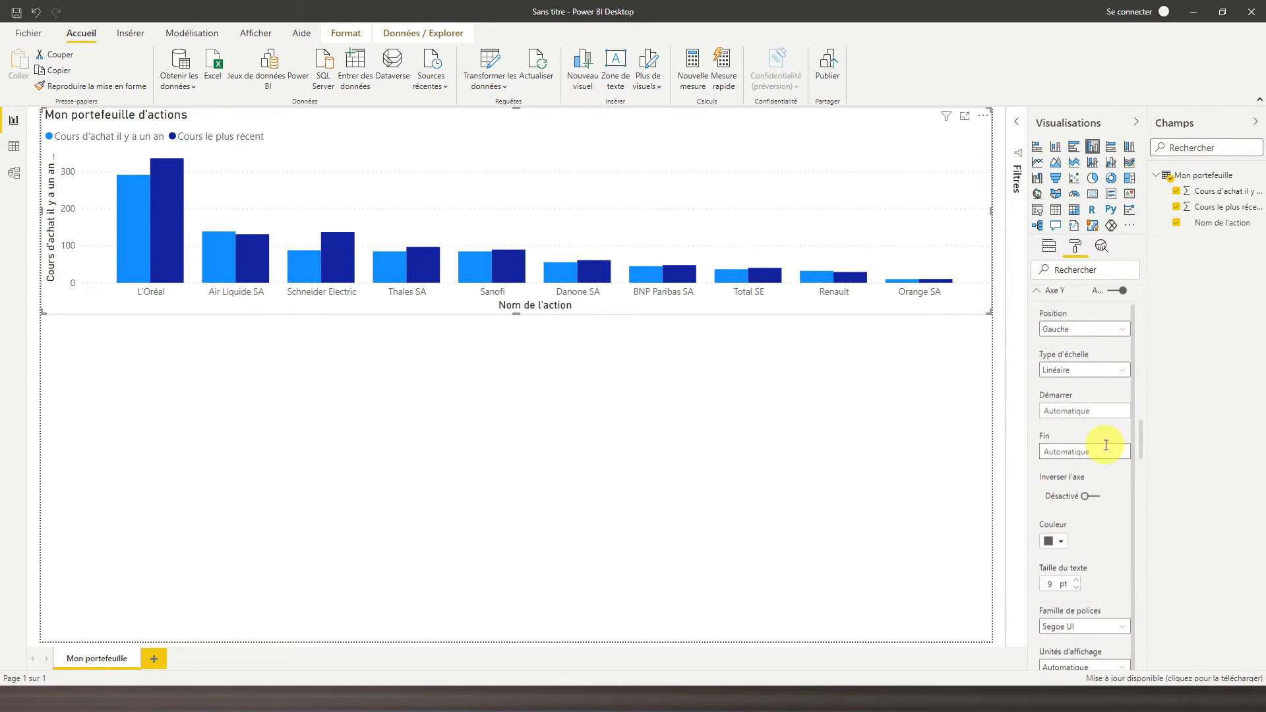
{"action": "scroll", "coordinate": [1105, 454], "scroll_direction": "down", "scroll_amount": 1}
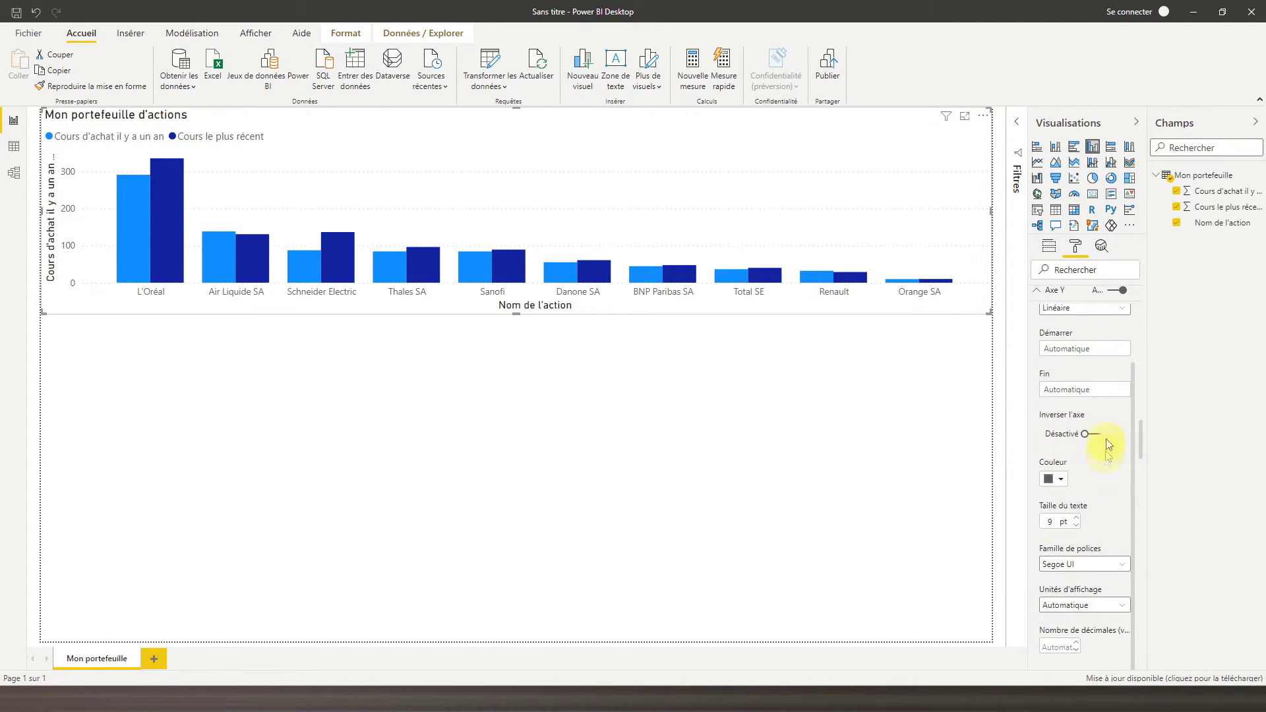
- Rename the first value field, "Cours d'achat il y a un an", as "Valeur du cours" for this column chart only
{"action": "left_click", "coordinate": [1049, 246]}
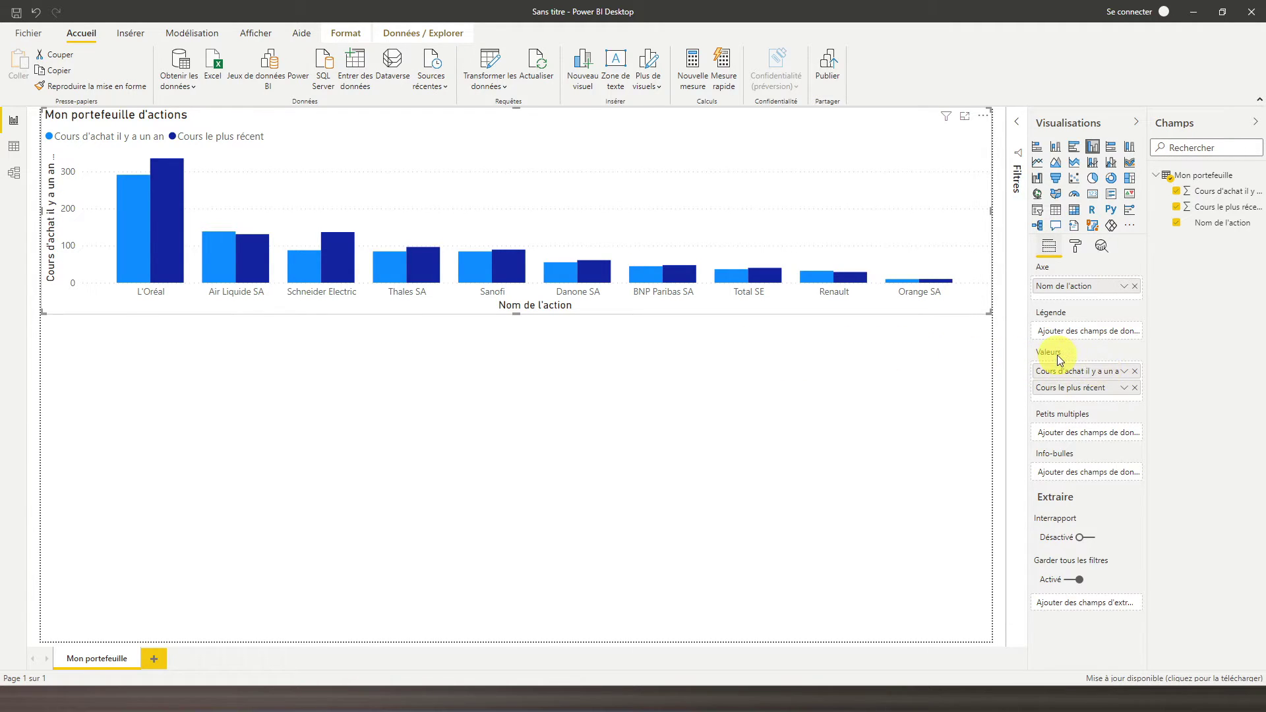
{"action": "left_click", "coordinate": [1123, 372]}
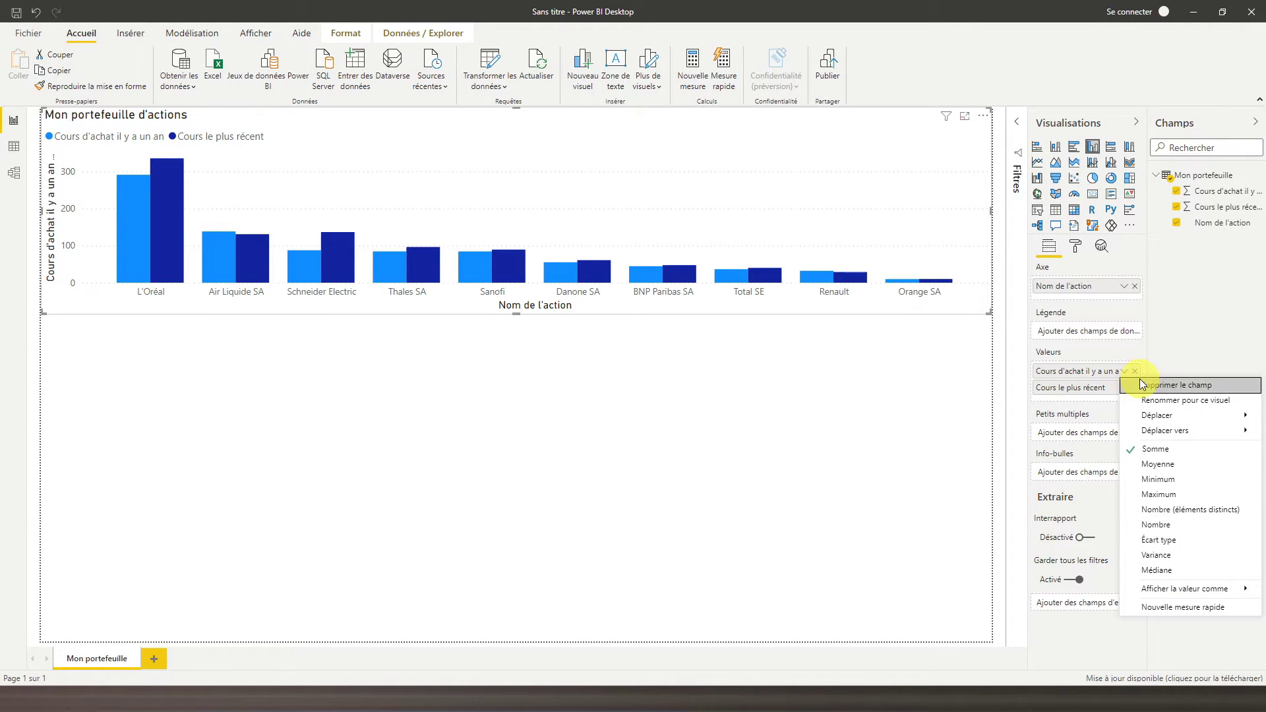
{"action": "left_click", "coordinate": [1154, 406]}
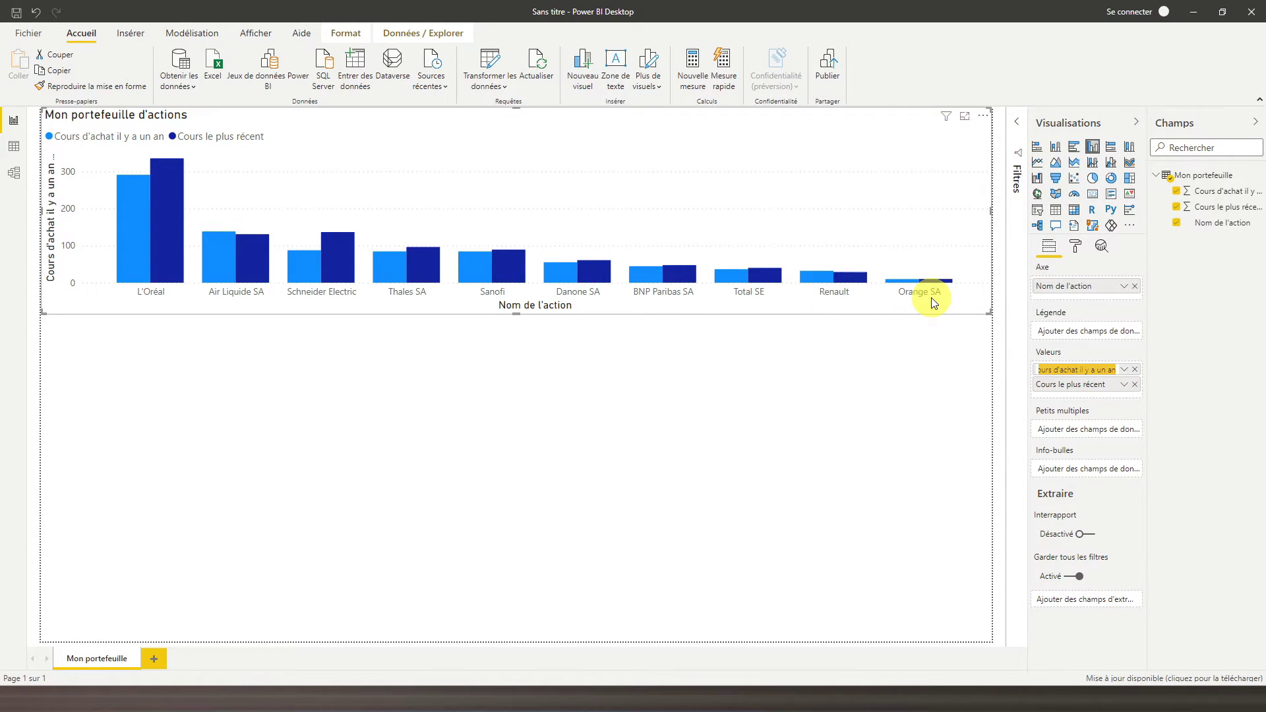
{"action": "type", "text": "Valeur du cours"}
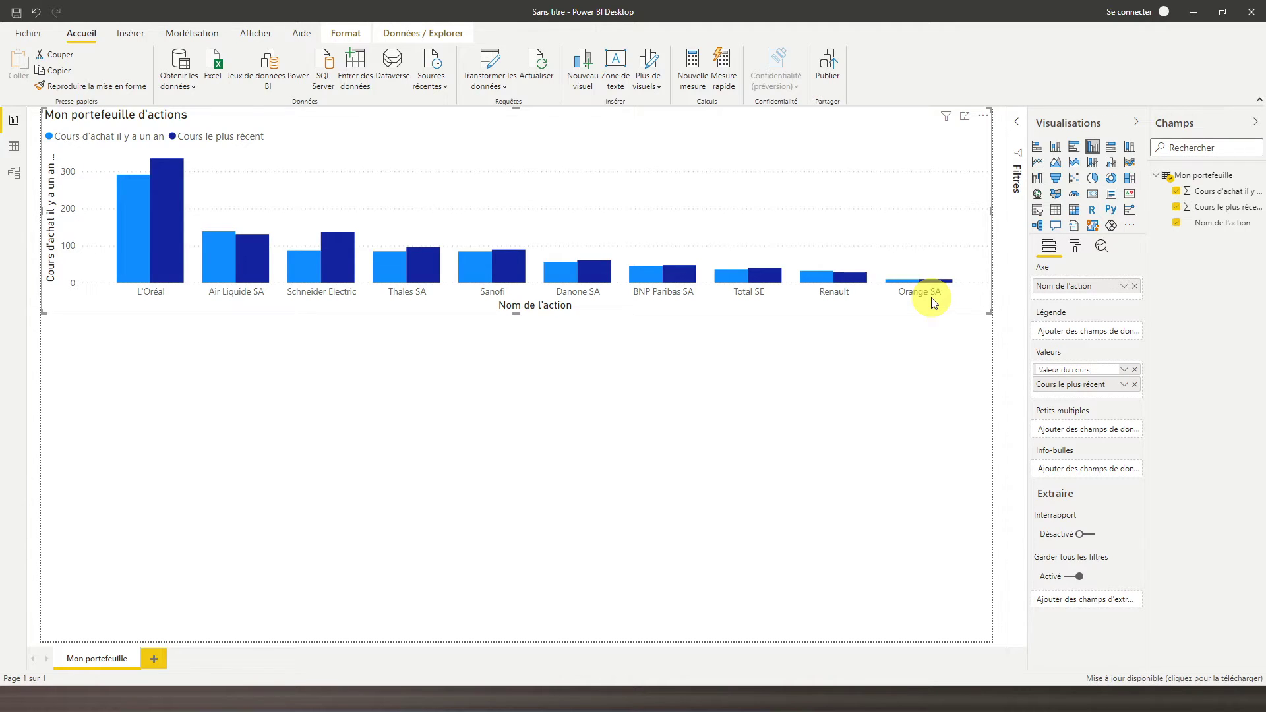
{"action": "key", "text": "Return"}
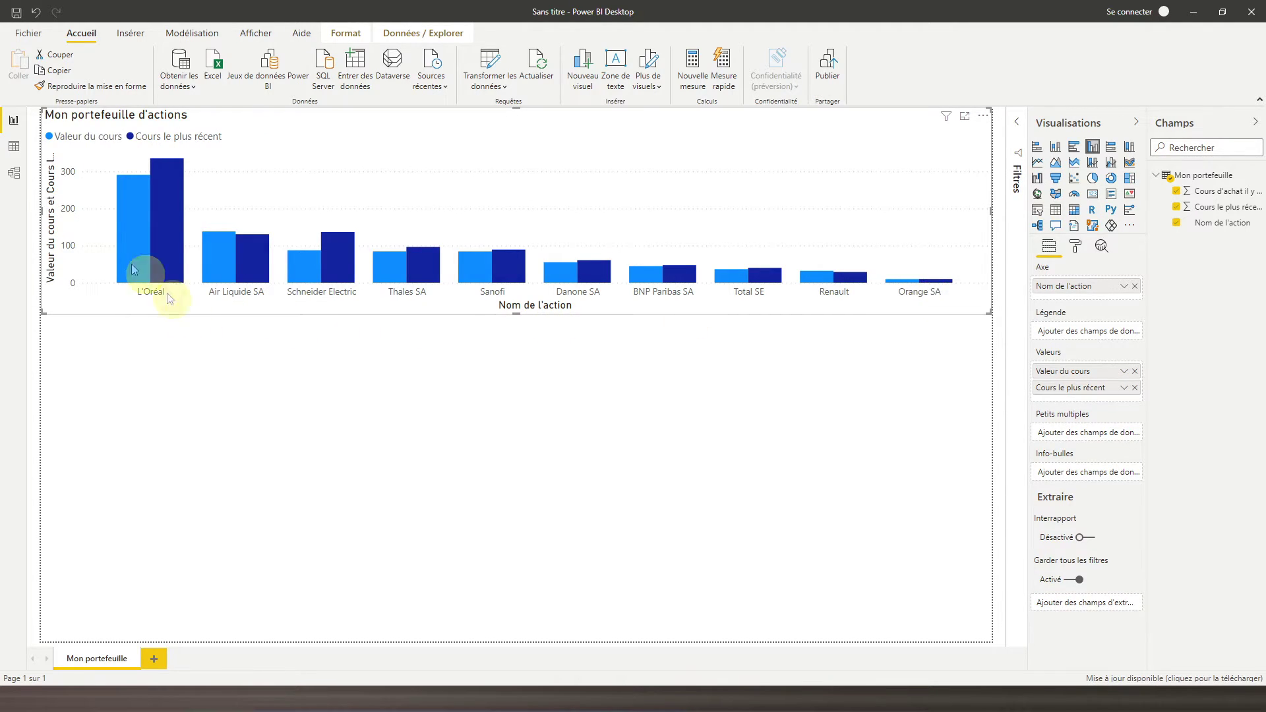
{"action": "left_click", "coordinate": [1124, 370]}
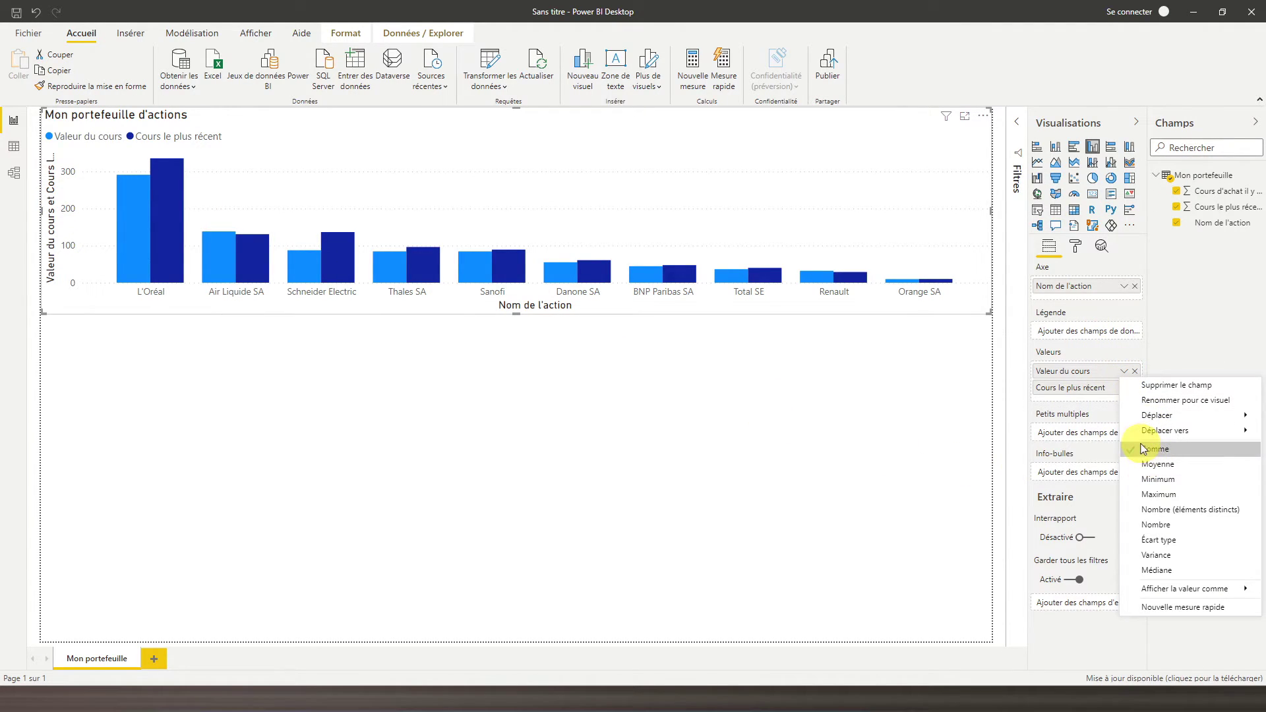
{"action": "left_click", "coordinate": [1146, 400]}
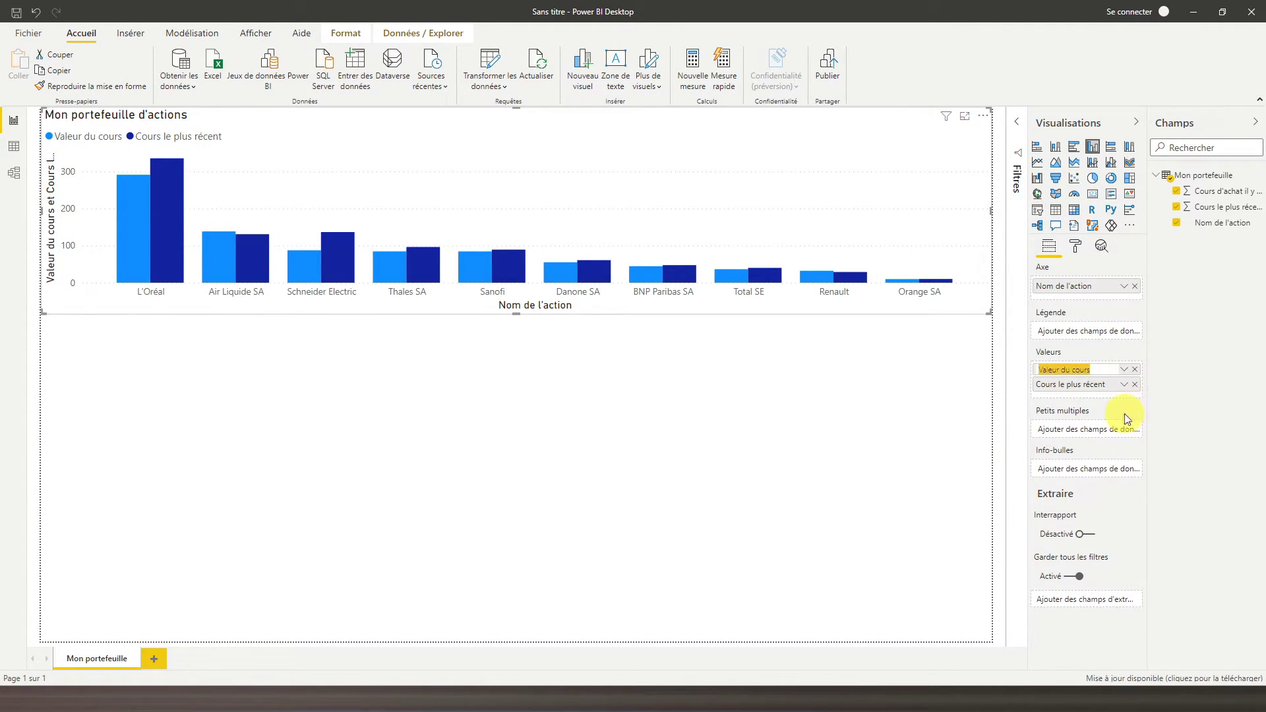
{"action": "left_click", "coordinate": [1106, 371]}
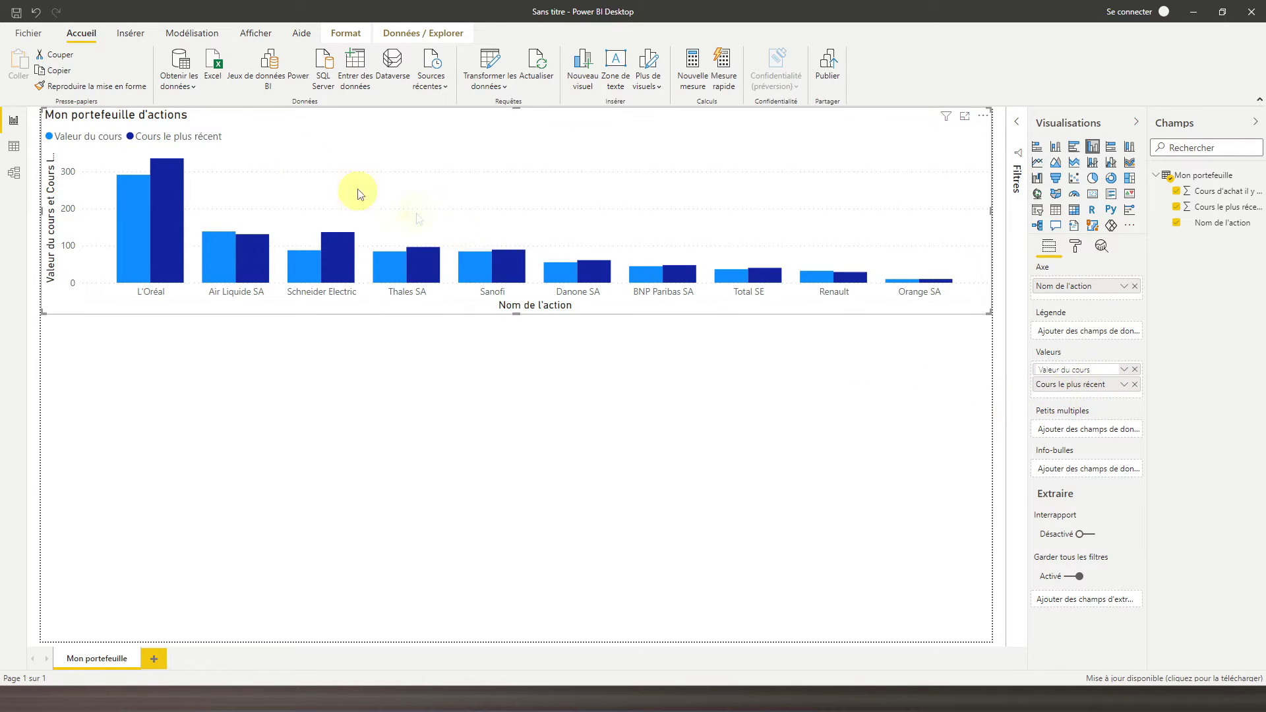
- Rename the "Cours le plus récent" value field as "sociétés" for this column chart only
{"action": "left_click", "coordinate": [1123, 387]}
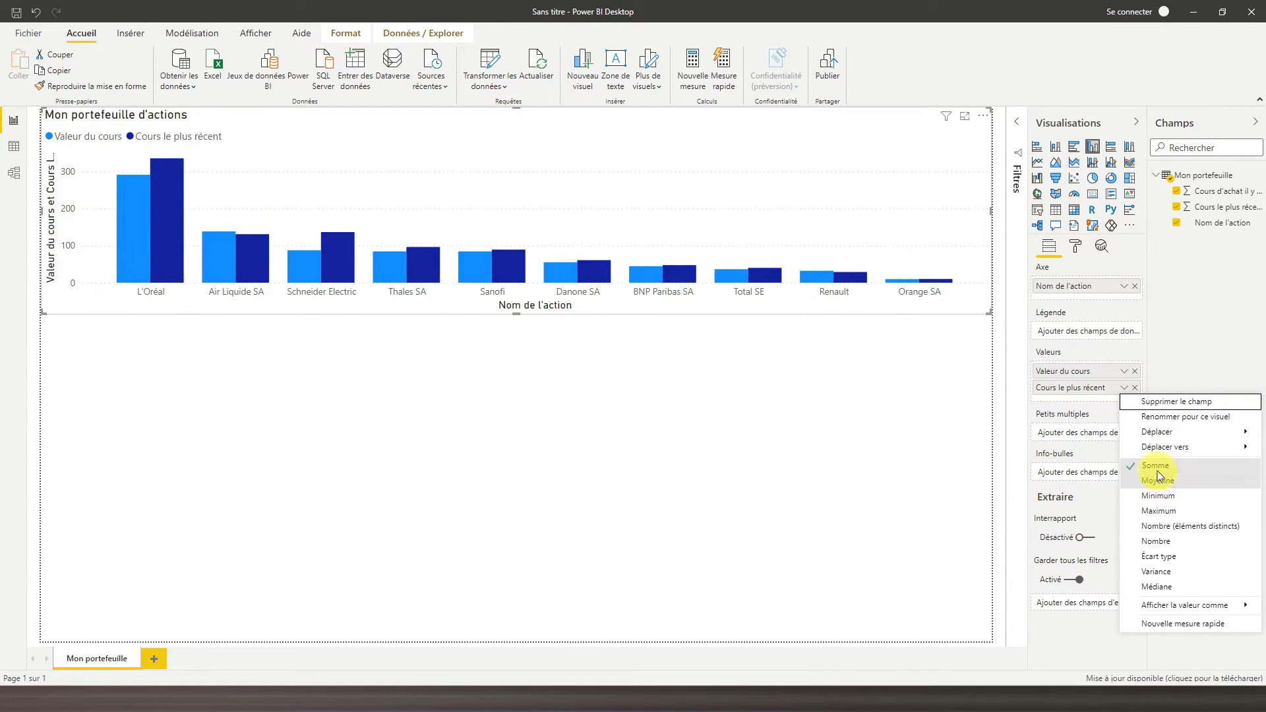
{"action": "left_click", "coordinate": [1167, 418]}
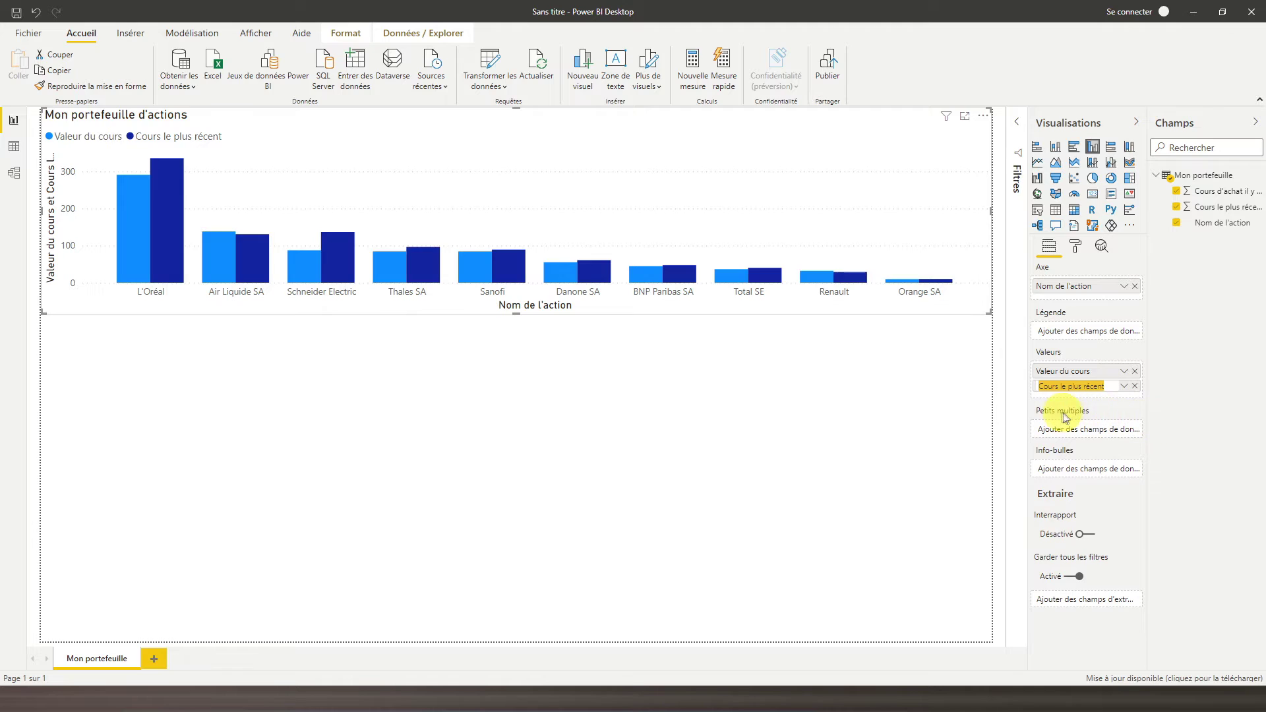
{"action": "key", "text": "BackSpace"}
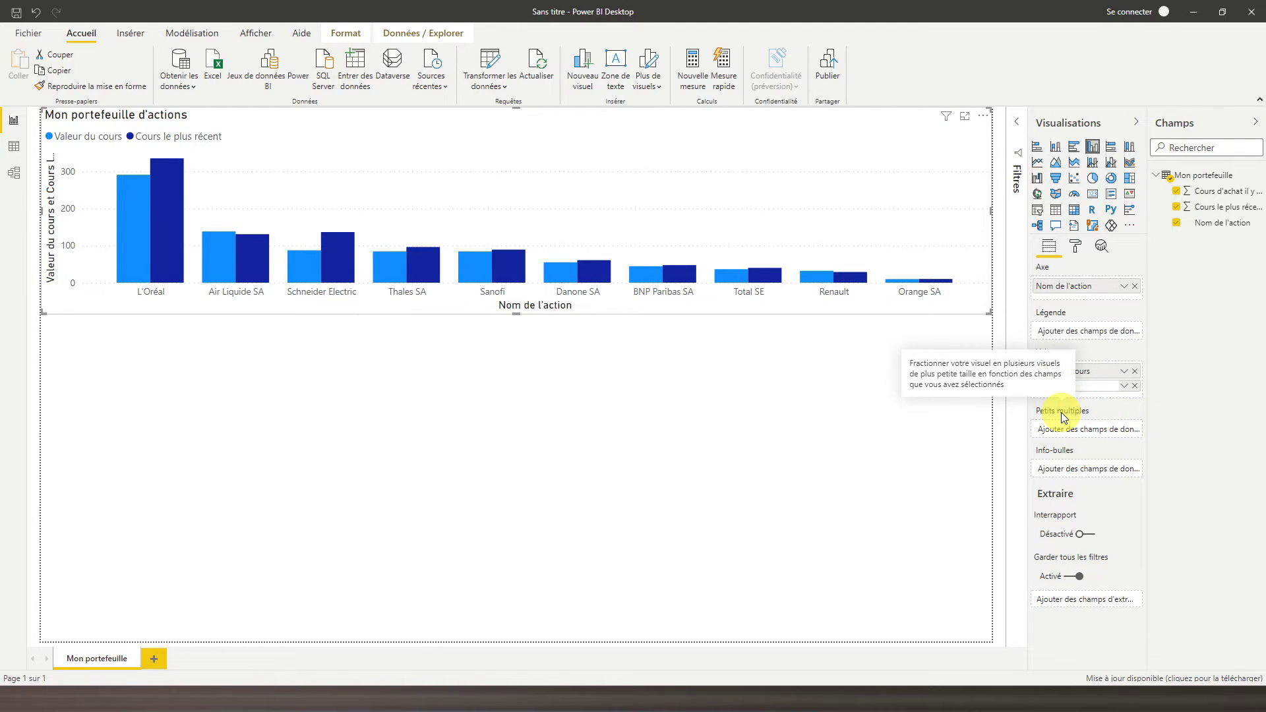
{"action": "type", "text": "sociétés"}
{"action": "key", "text": "Return"}
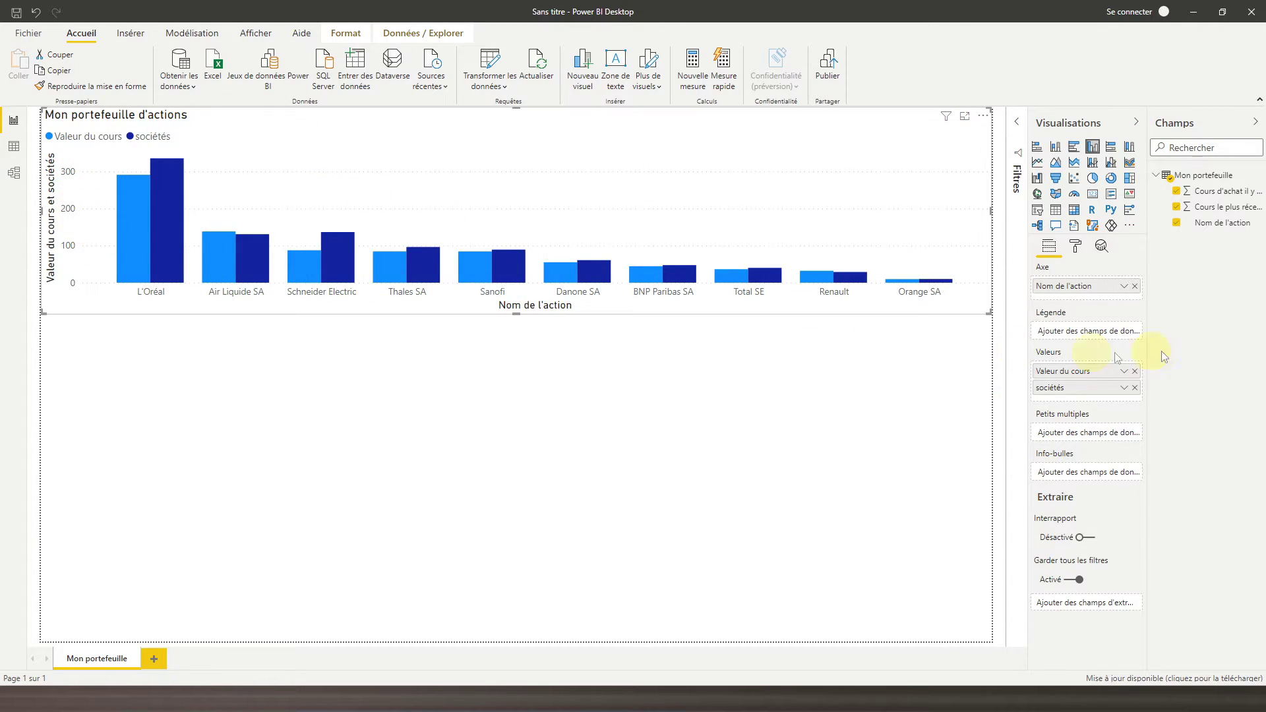
- Insert a pie chart below the column chart, sized to half the page width and extending down to the page's lower edge
{"action": "left_click", "coordinate": [408, 410]}
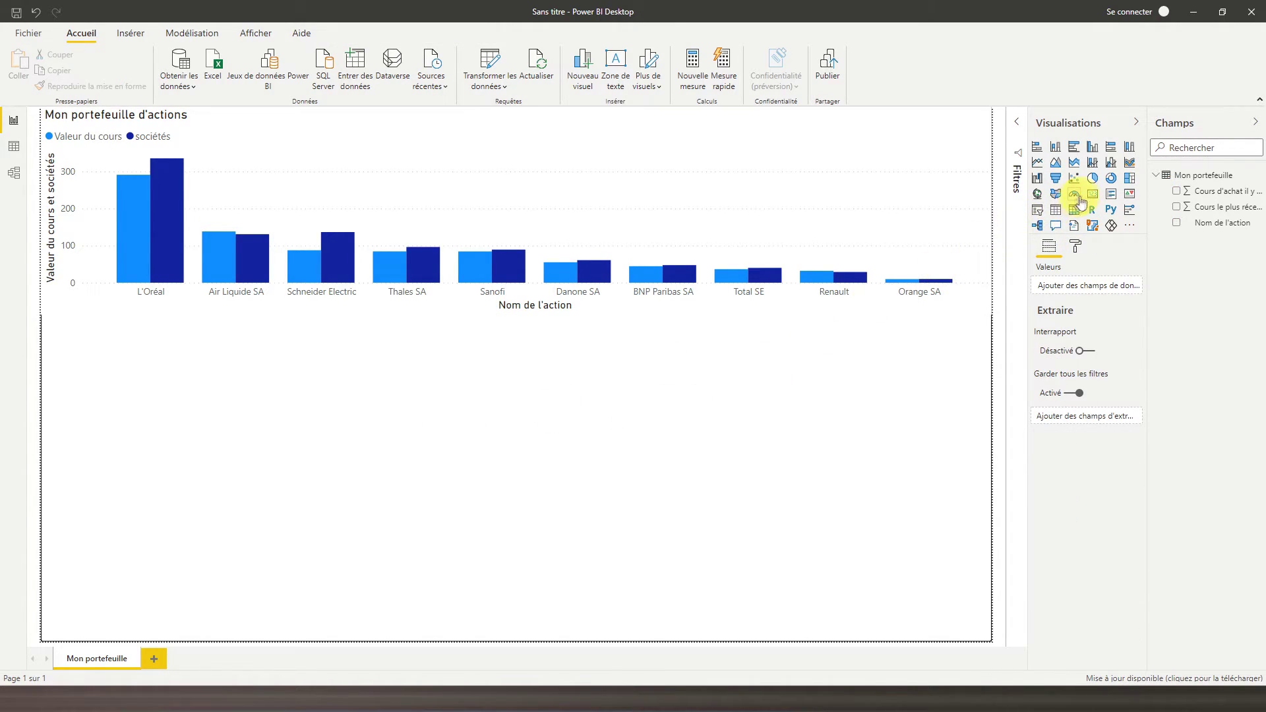
{"action": "left_click", "coordinate": [1093, 180]}
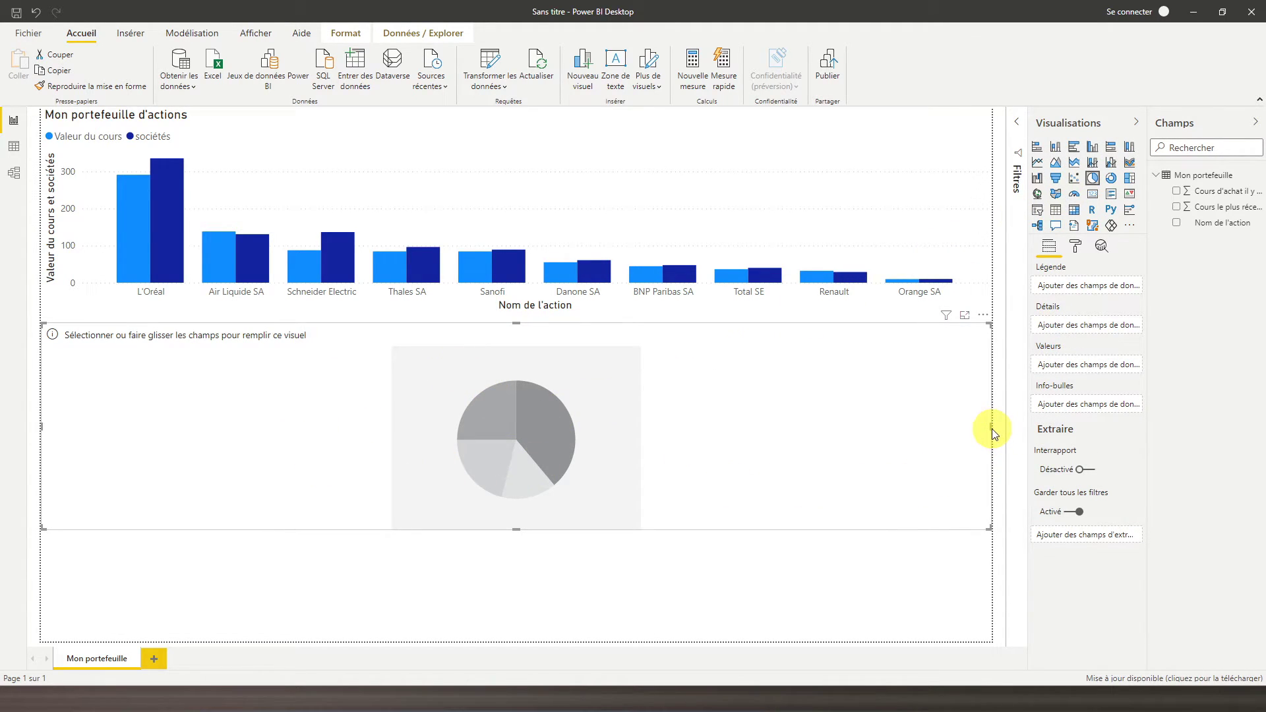
{"action": "left_click_drag", "start_coordinate": [991, 427], "coordinate": [514, 444]}
{"action": "left_click_drag", "start_coordinate": [280, 529], "coordinate": [286, 642]}
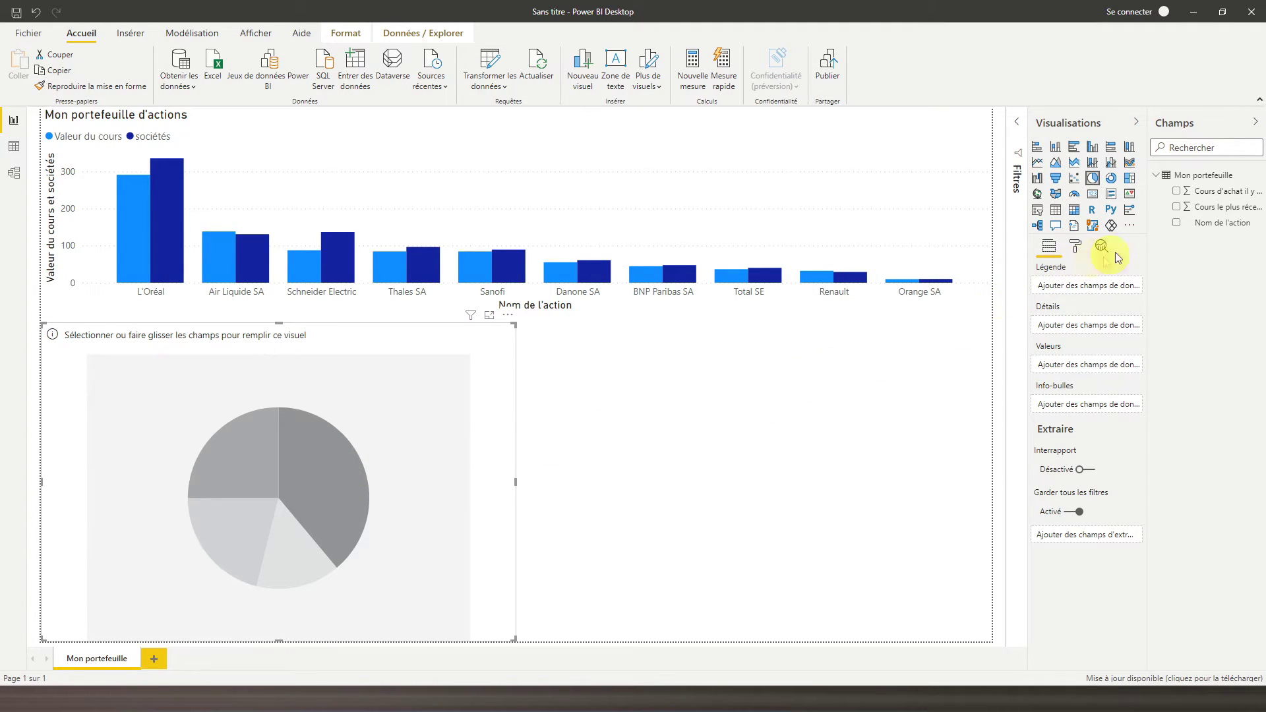
- Fill the pie chart with "Nom de l'action" as legend and "Cours d'achat il y a un an" as values
{"action": "left_click", "coordinate": [1177, 224]}
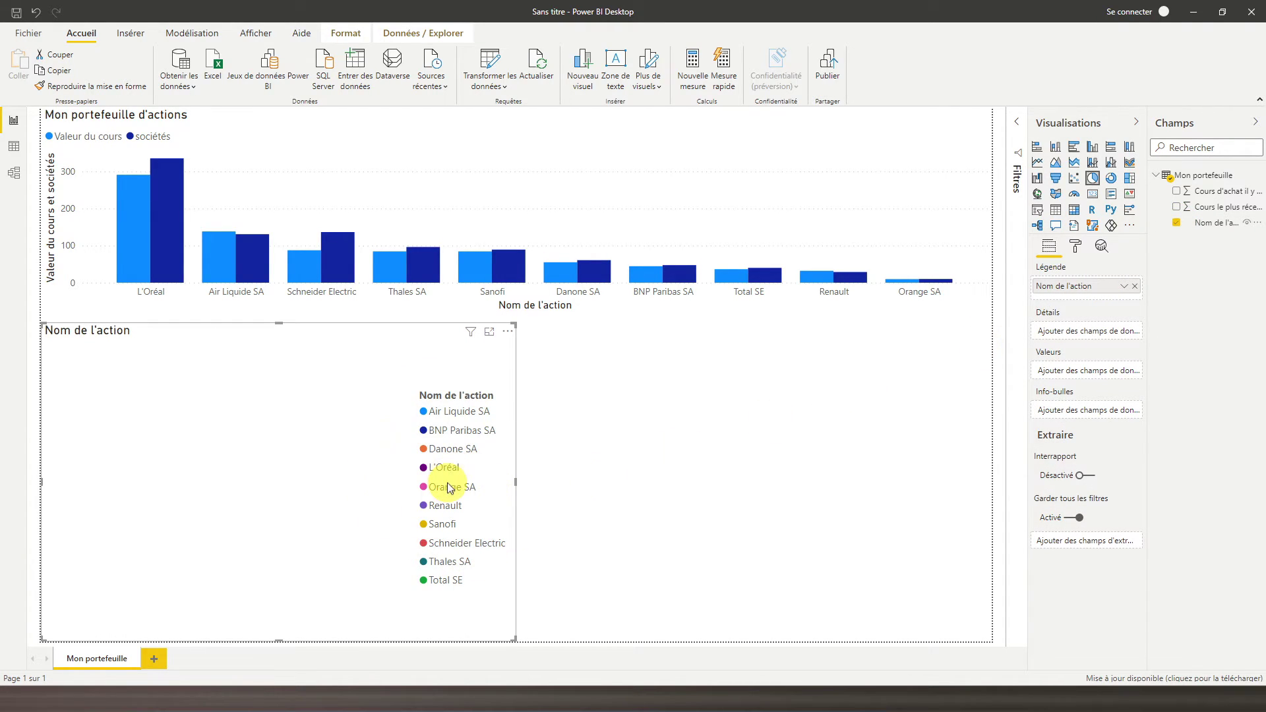
{"action": "left_click", "coordinate": [1176, 192]}
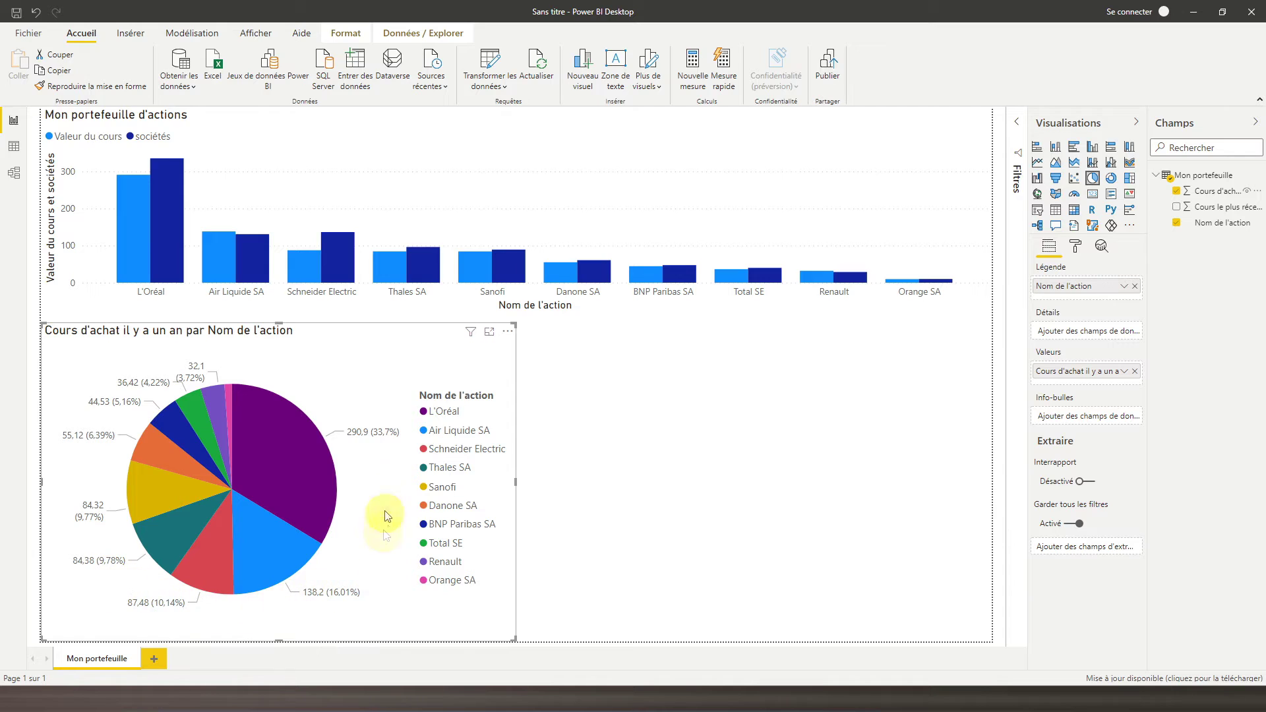
{"action": "mouse_move", "coordinate": [194, 399]}
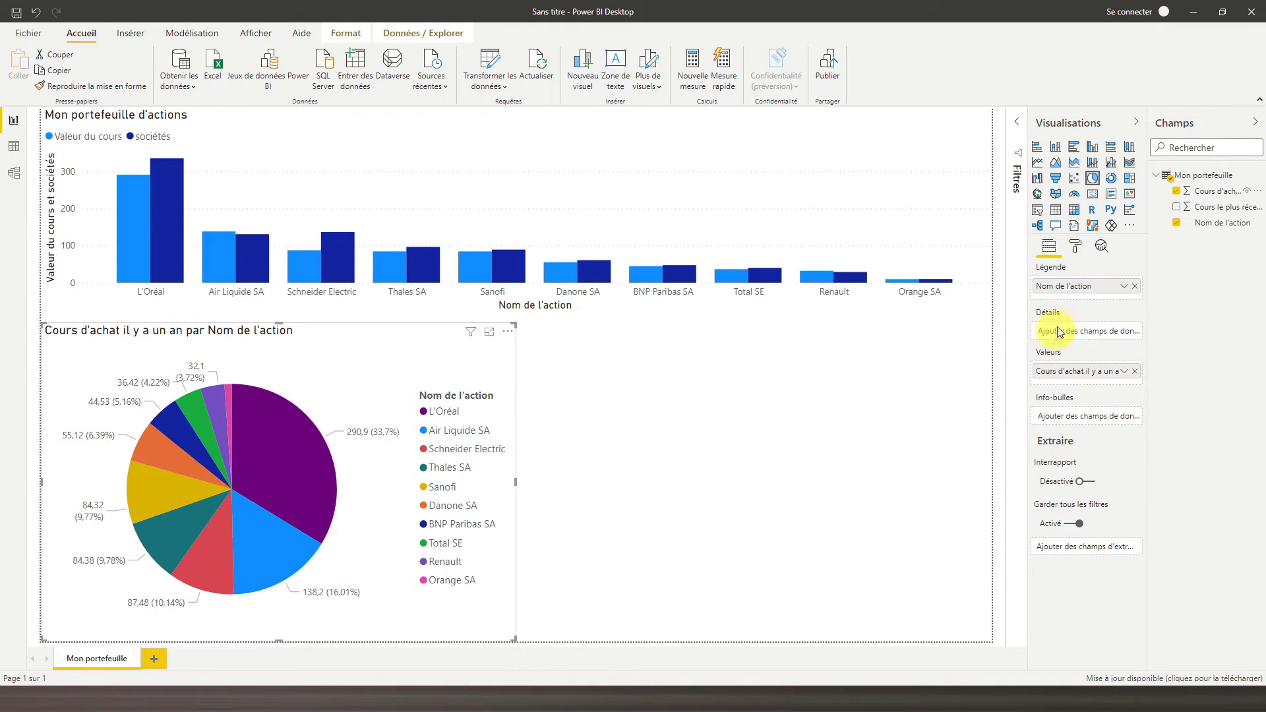
- Set the pie chart's data colours to very light grey for L'Oréal and a slightly darker grey for Air Liquide SA
{"action": "left_click", "coordinate": [1076, 248]}
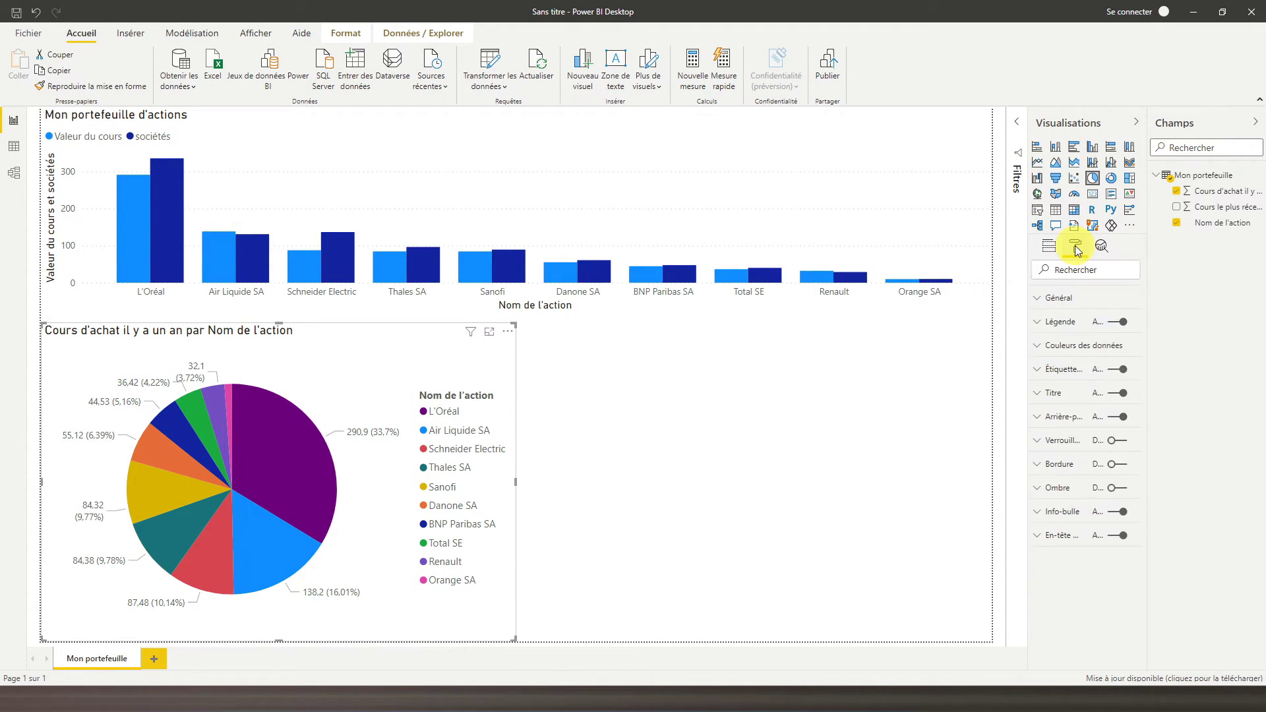
{"action": "left_click", "coordinate": [1060, 300]}
{"action": "scroll", "coordinate": [1057, 330], "scroll_direction": "down", "scroll_amount": 3}
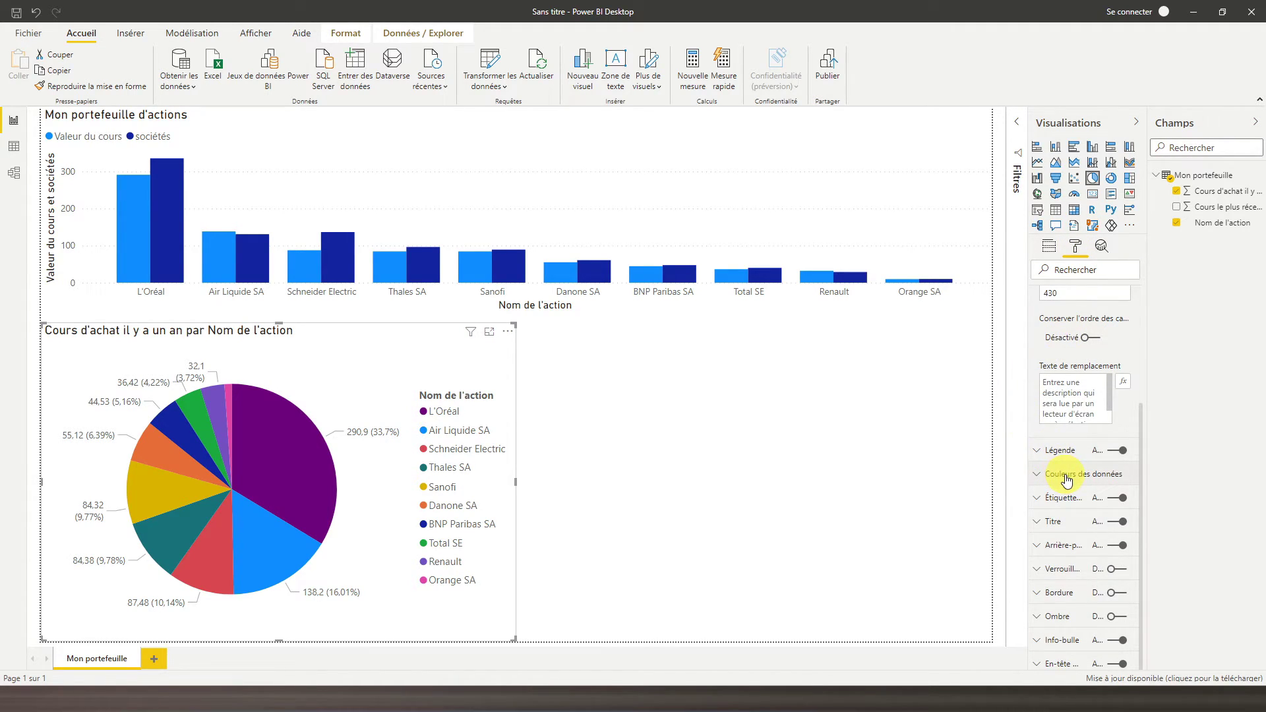
{"action": "left_click", "coordinate": [1067, 478]}
{"action": "scroll", "coordinate": [1066, 475], "scroll_direction": "down", "scroll_amount": 2}
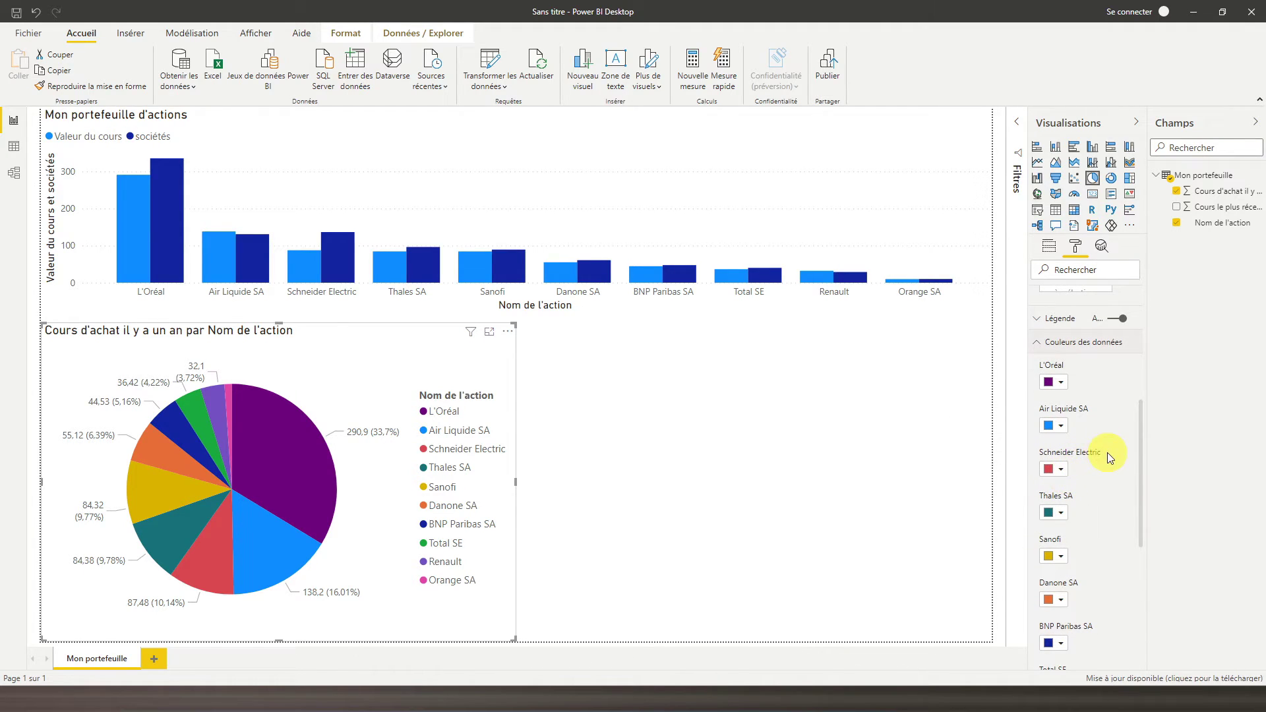
{"action": "scroll", "coordinate": [1114, 457], "scroll_direction": "down", "scroll_amount": 1}
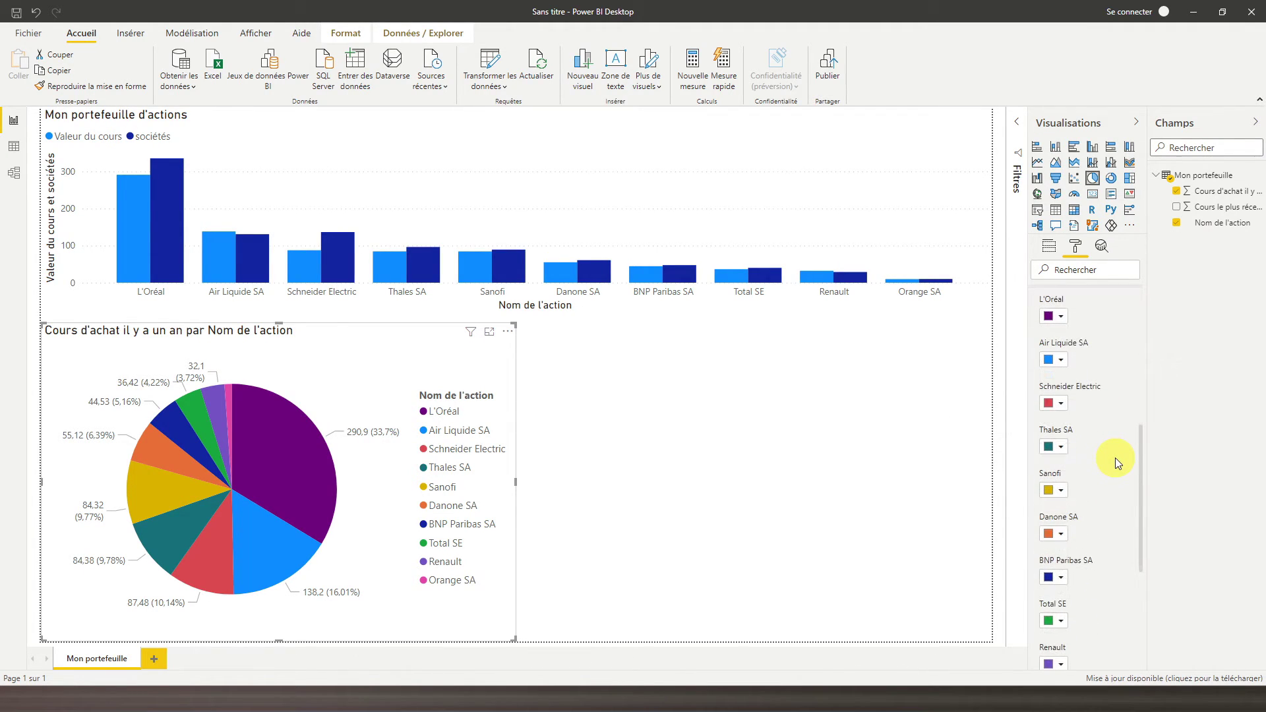
{"action": "left_click", "coordinate": [1058, 316]}
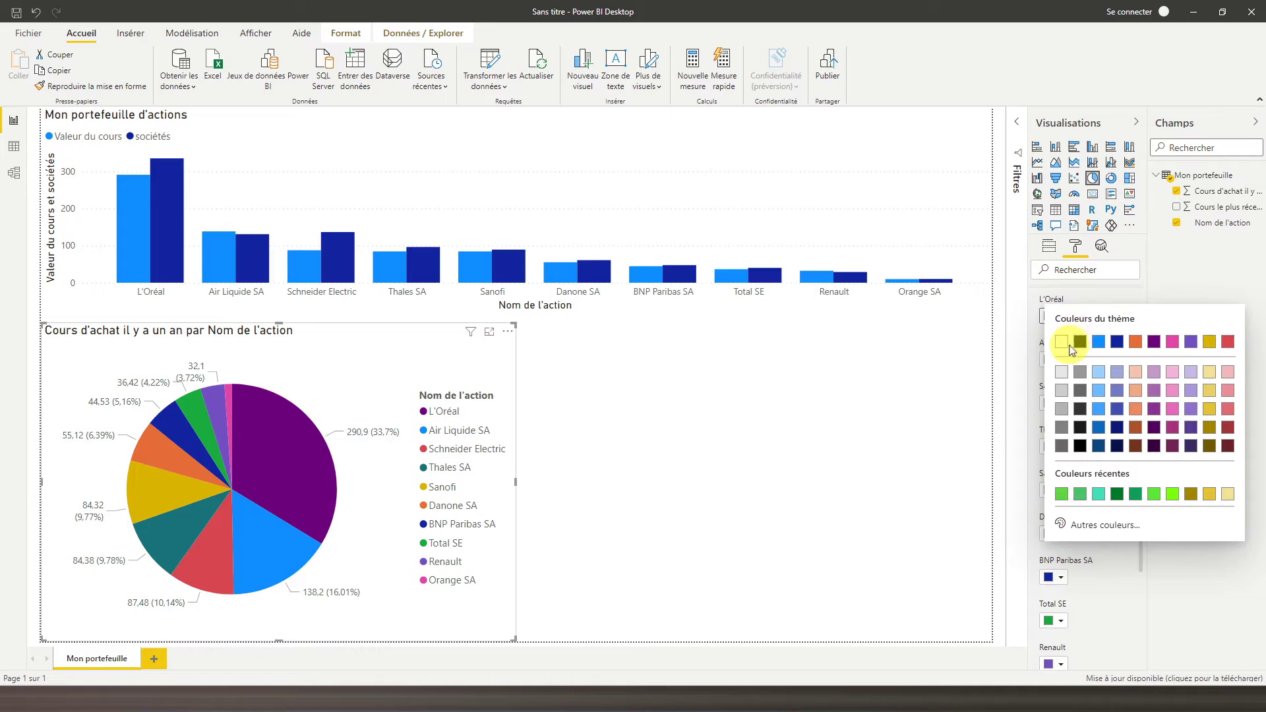
{"action": "left_click", "coordinate": [1063, 373]}
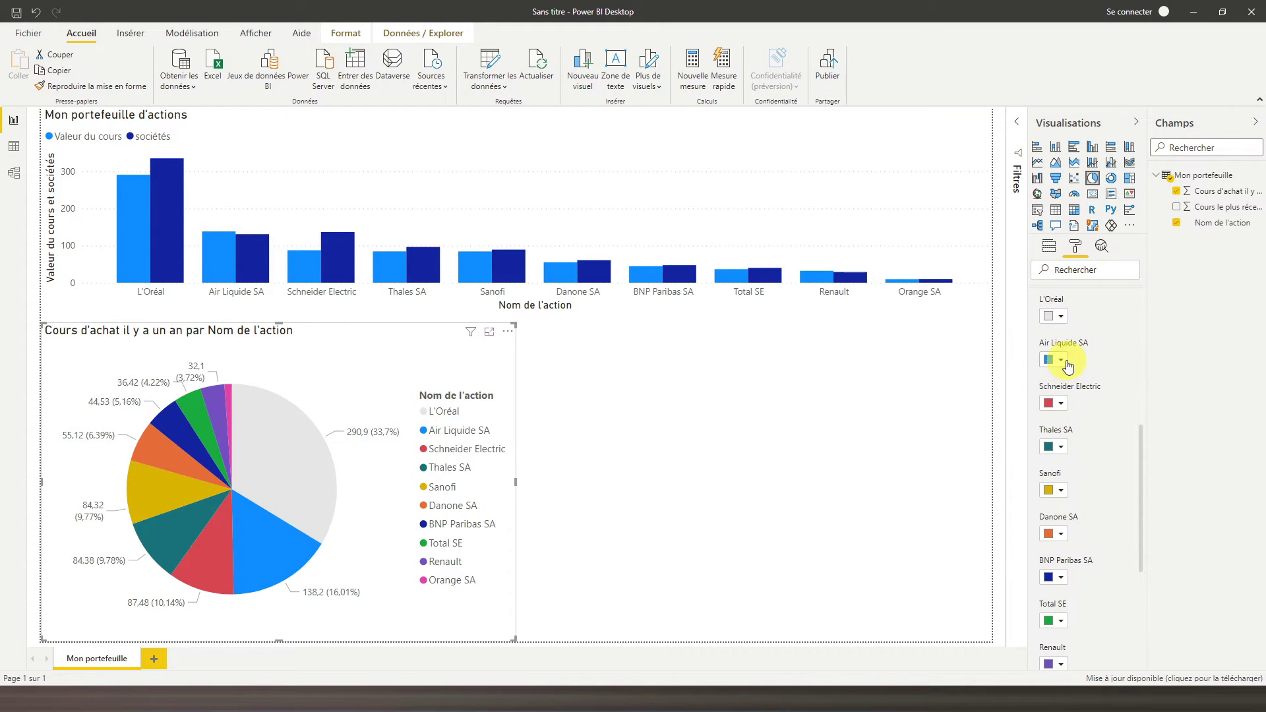
{"action": "left_click", "coordinate": [1058, 359]}
{"action": "left_click", "coordinate": [1059, 435]}
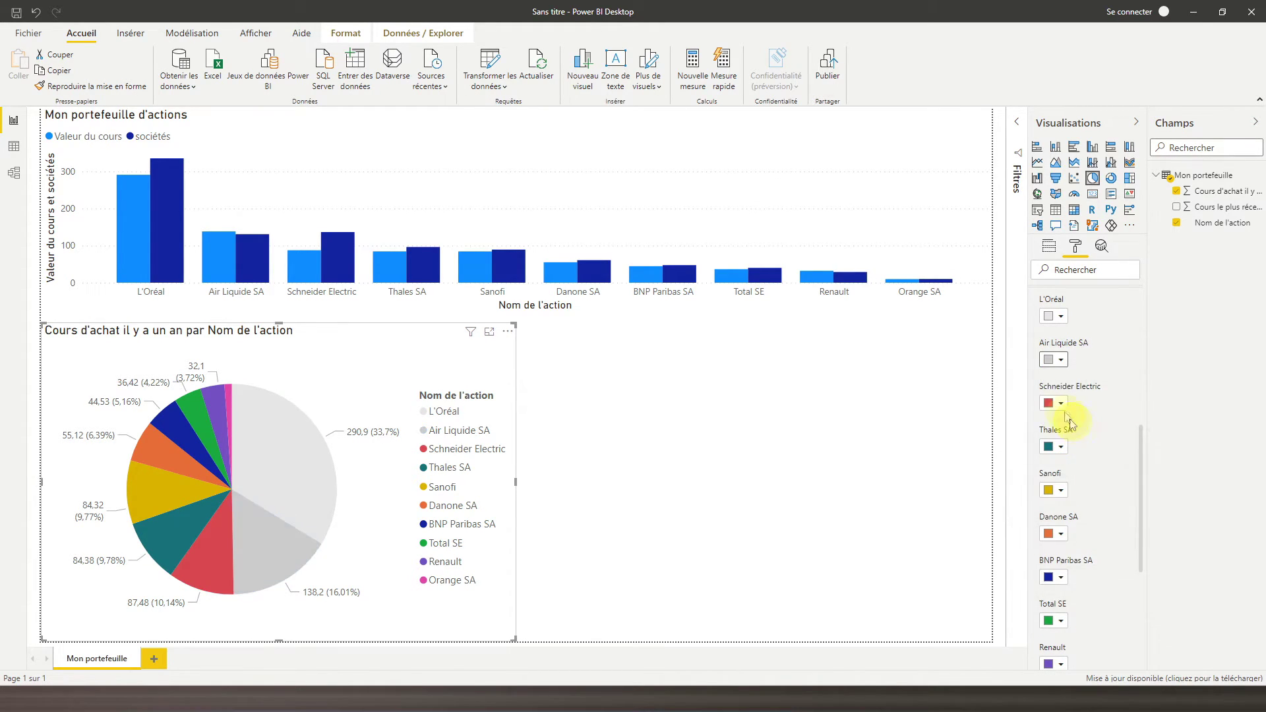
- Set the Schneider Electric, Thales SA and Sanofi slices to progressively darker theme greys
{"action": "left_click", "coordinate": [1055, 403]}
{"action": "left_click", "coordinate": [1062, 501]}
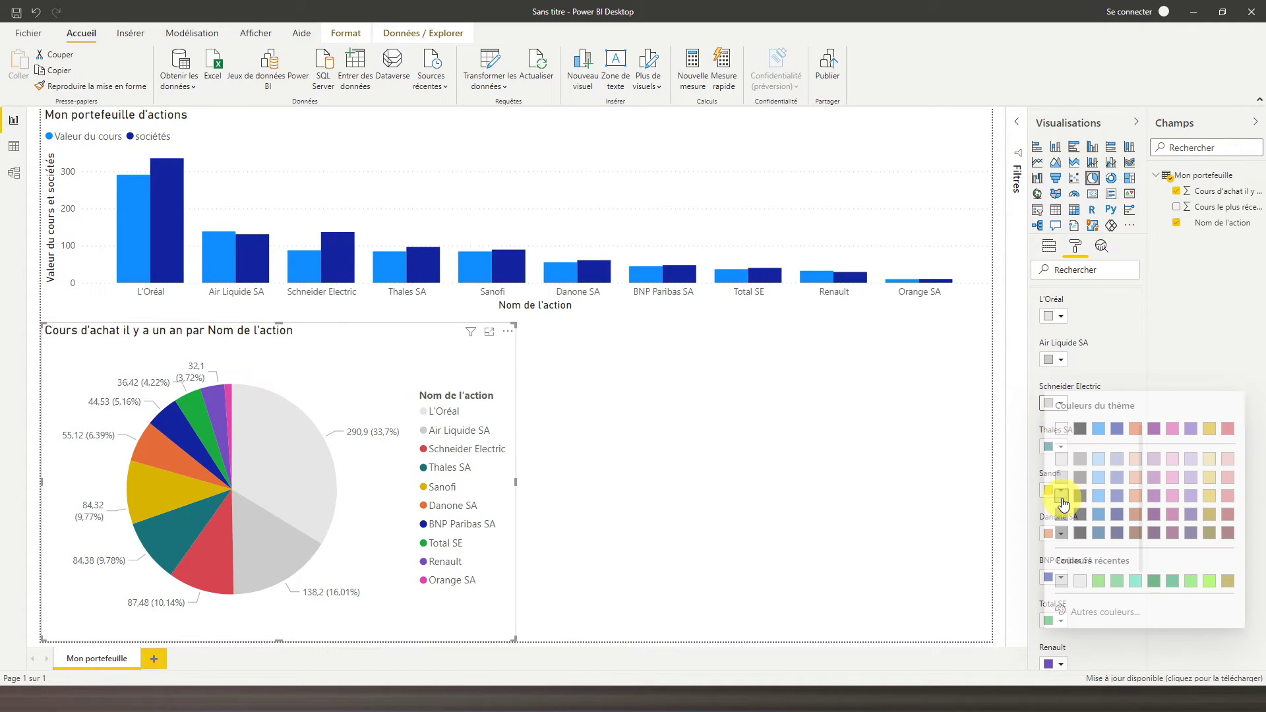
{"action": "left_click", "coordinate": [1054, 447]}
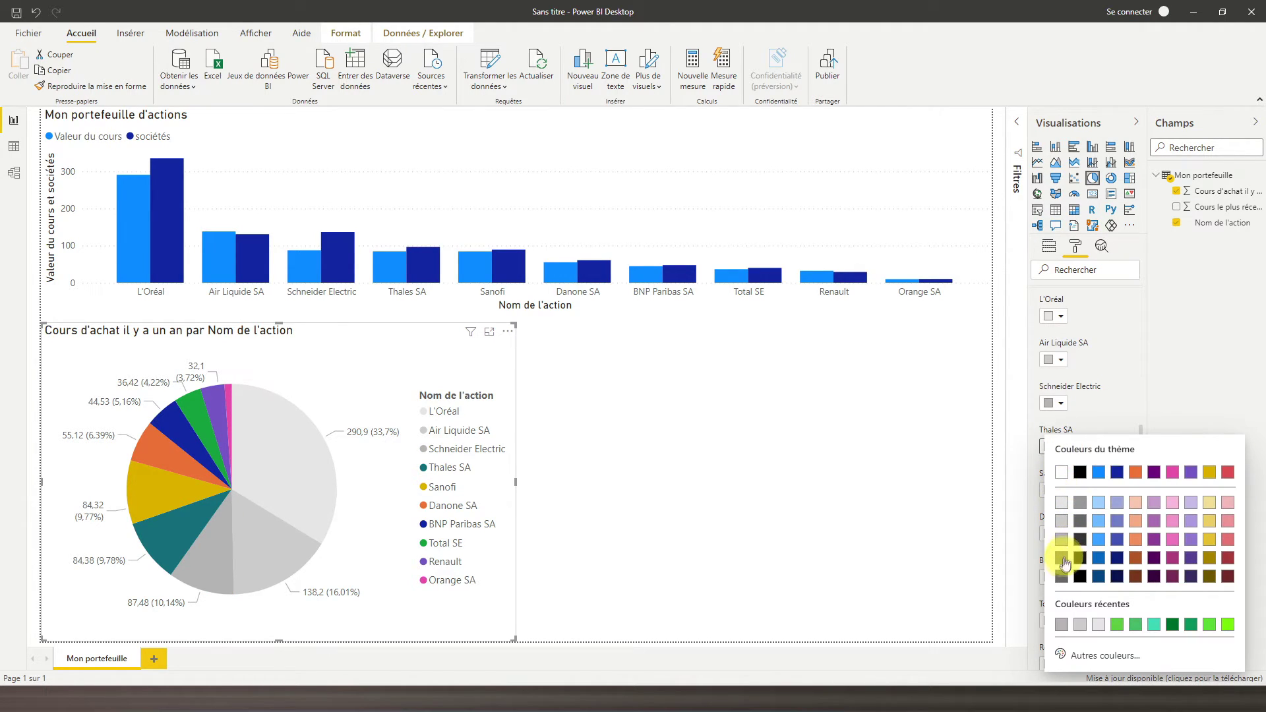
{"action": "left_click", "coordinate": [1061, 559]}
{"action": "left_click", "coordinate": [1057, 490]}
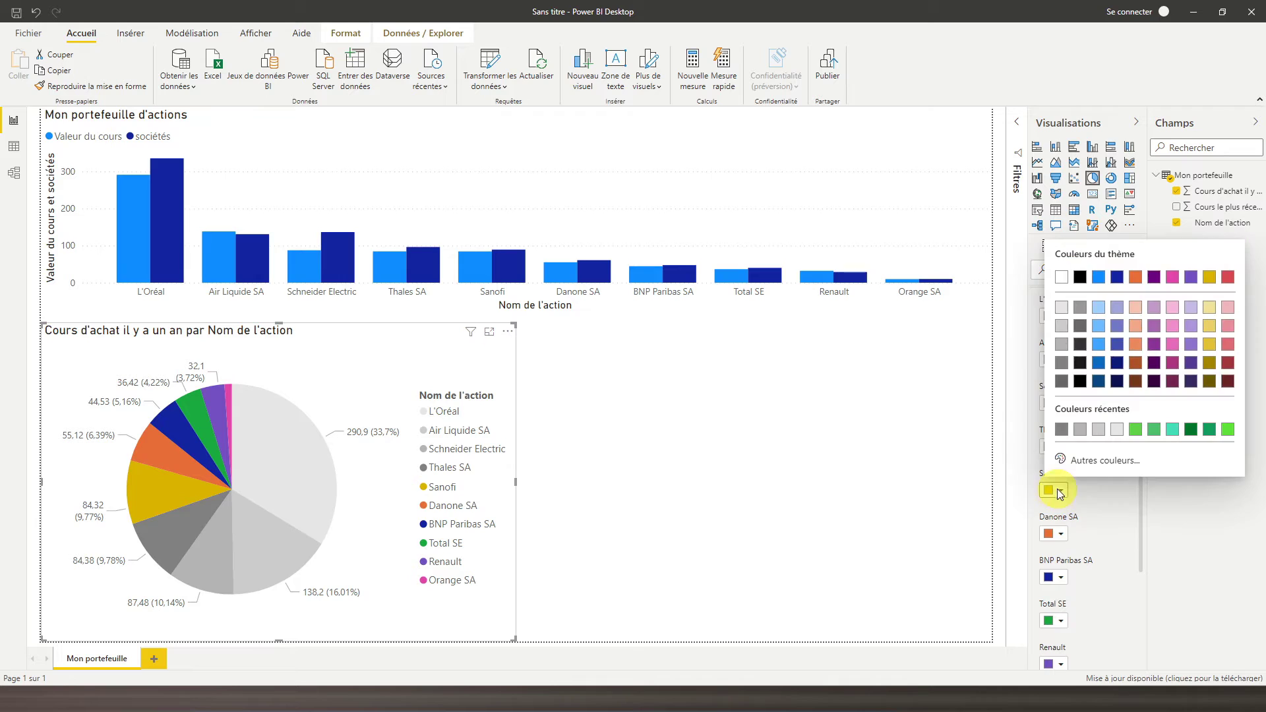
{"action": "left_click", "coordinate": [1061, 381]}
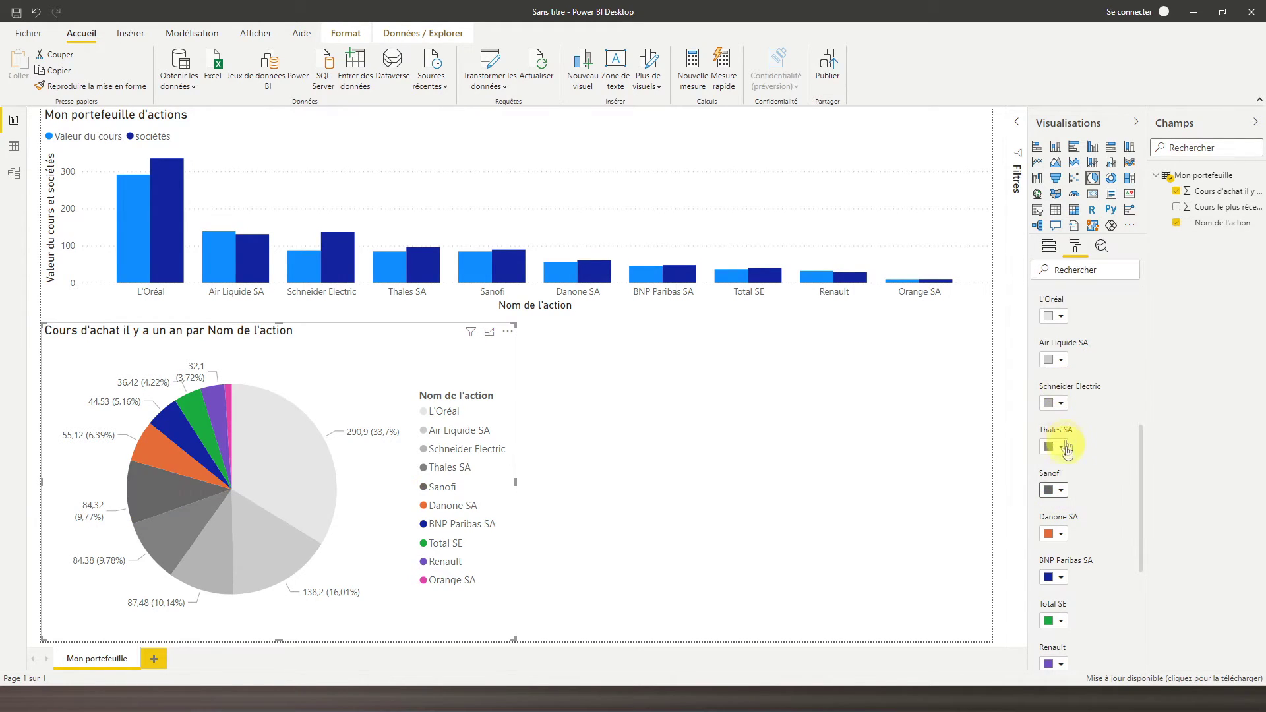
- Set the pie chart's Danone SA slice to black, BNP Paribas SA to medium grey and Total SE to dark grey
{"action": "scroll", "coordinate": [1066, 471], "scroll_direction": "down", "scroll_amount": 1}
{"action": "scroll", "coordinate": [1061, 455], "scroll_direction": "down", "scroll_amount": 1}
{"action": "left_click", "coordinate": [1057, 403]}
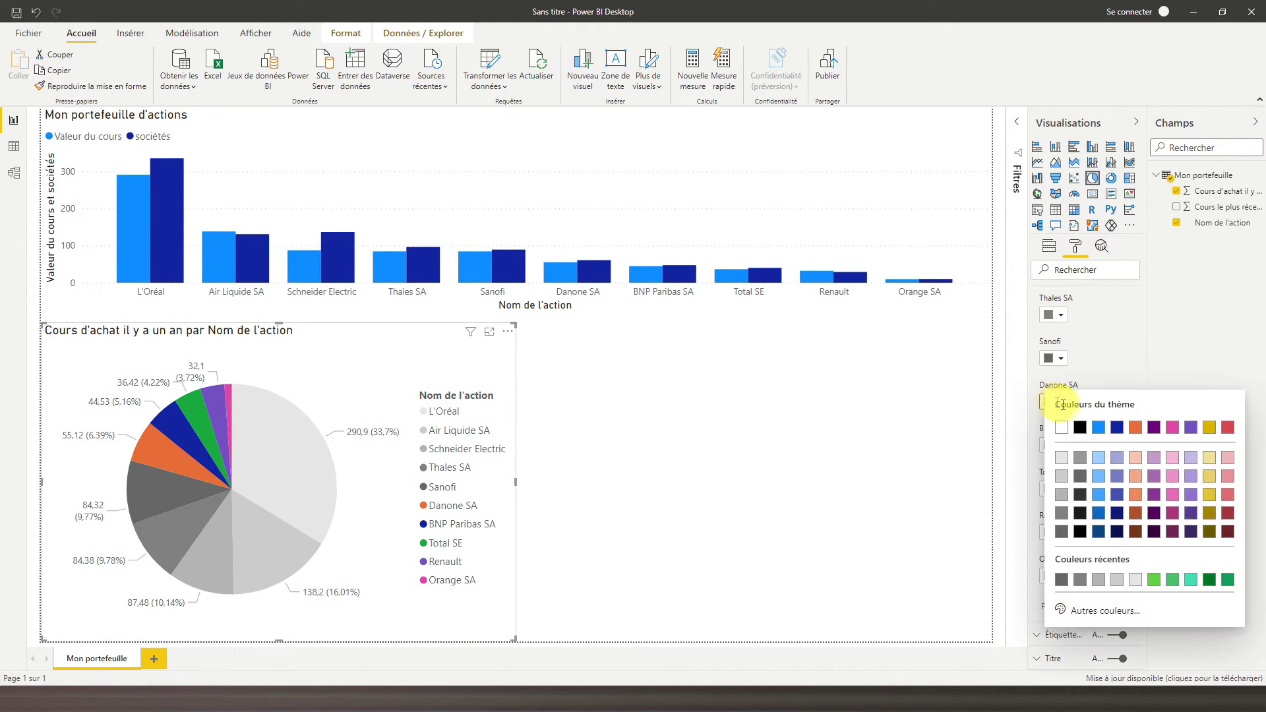
{"action": "left_click", "coordinate": [1081, 431]}
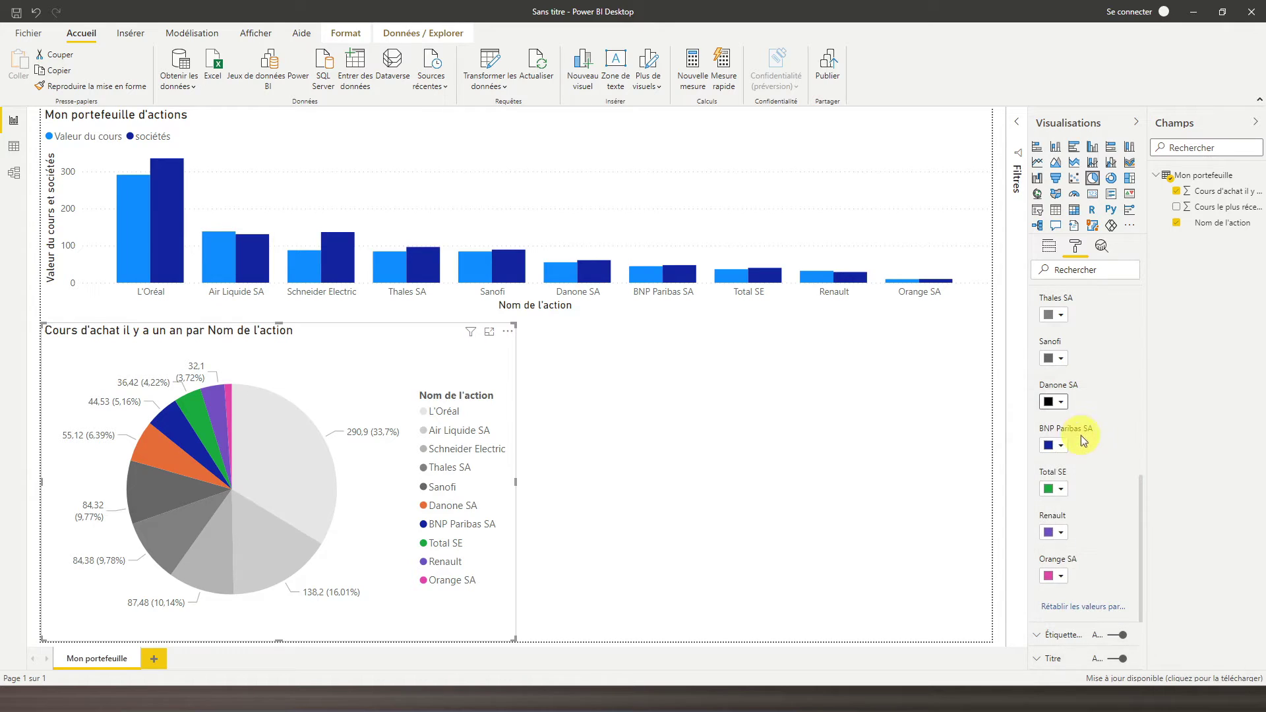
{"action": "left_click", "coordinate": [1060, 446]}
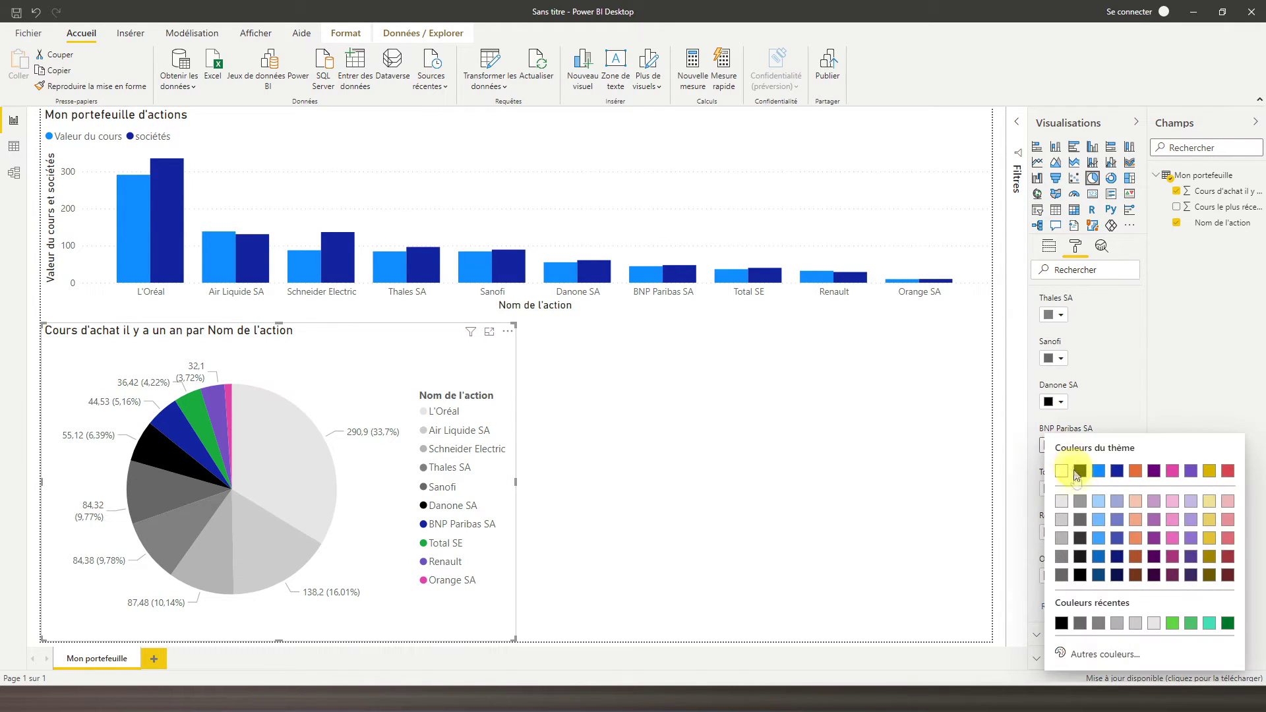
{"action": "left_click", "coordinate": [1080, 501]}
{"action": "left_click", "coordinate": [1057, 489]}
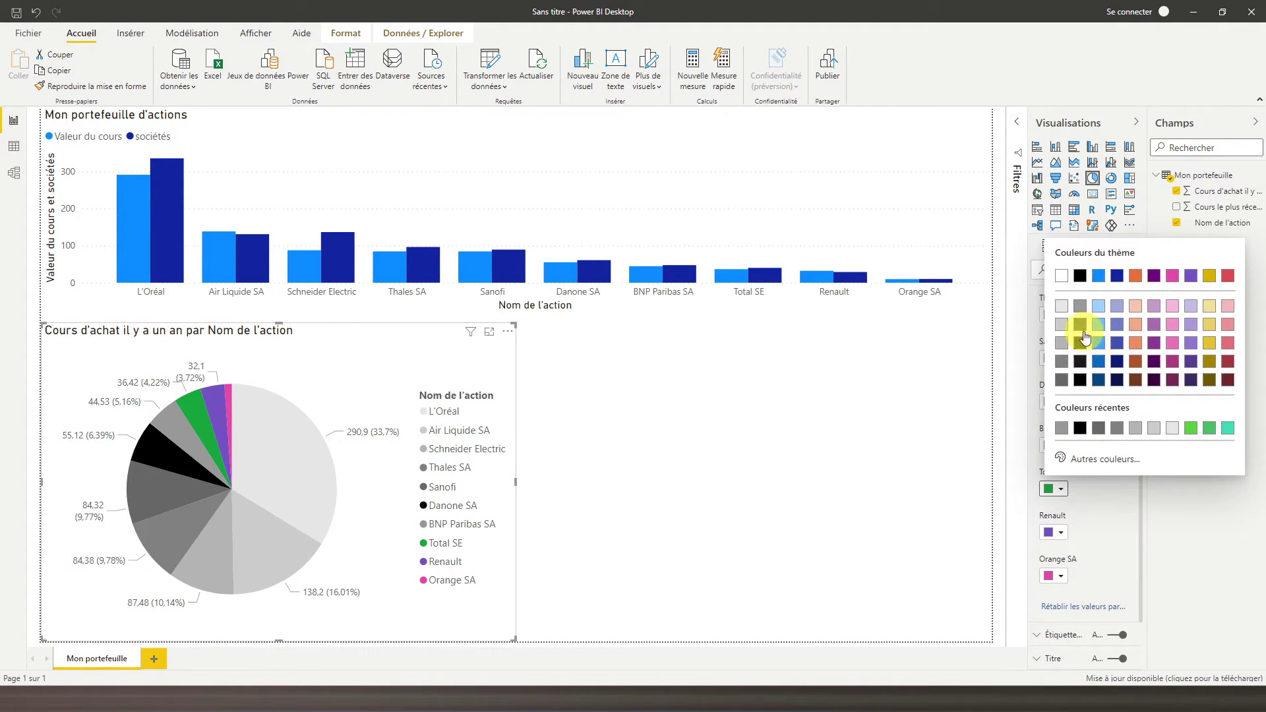
{"action": "left_click", "coordinate": [1079, 324]}
- Set the Orange SA slice to near-black and the Renault slice to a recently used medium grey
{"action": "left_click", "coordinate": [1059, 539]}
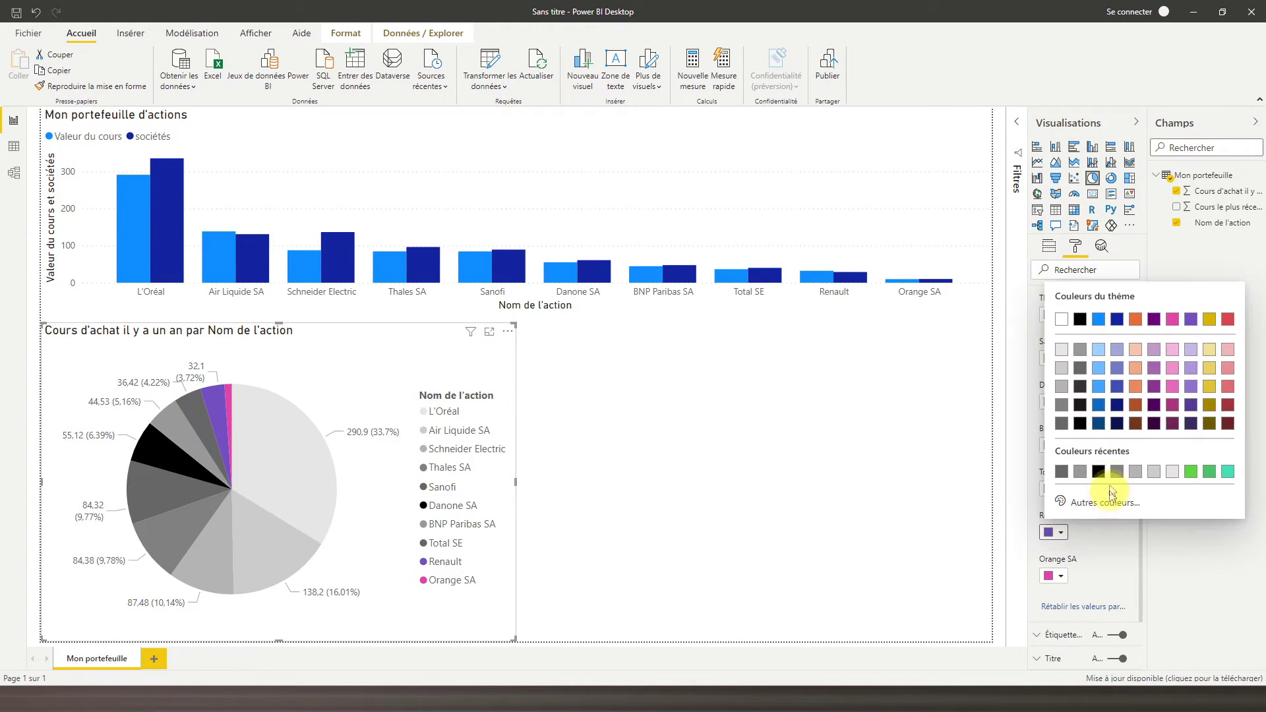
{"action": "left_click", "coordinate": [1061, 583]}
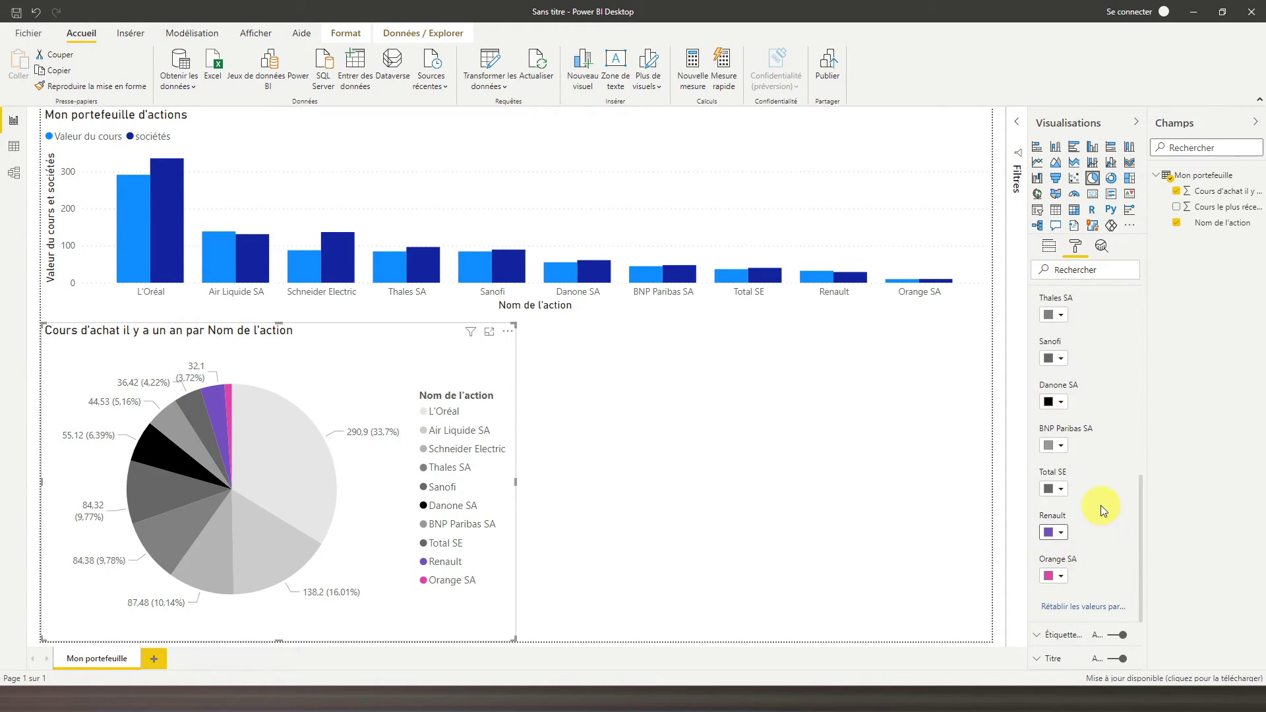
{"action": "left_click", "coordinate": [1059, 579]}
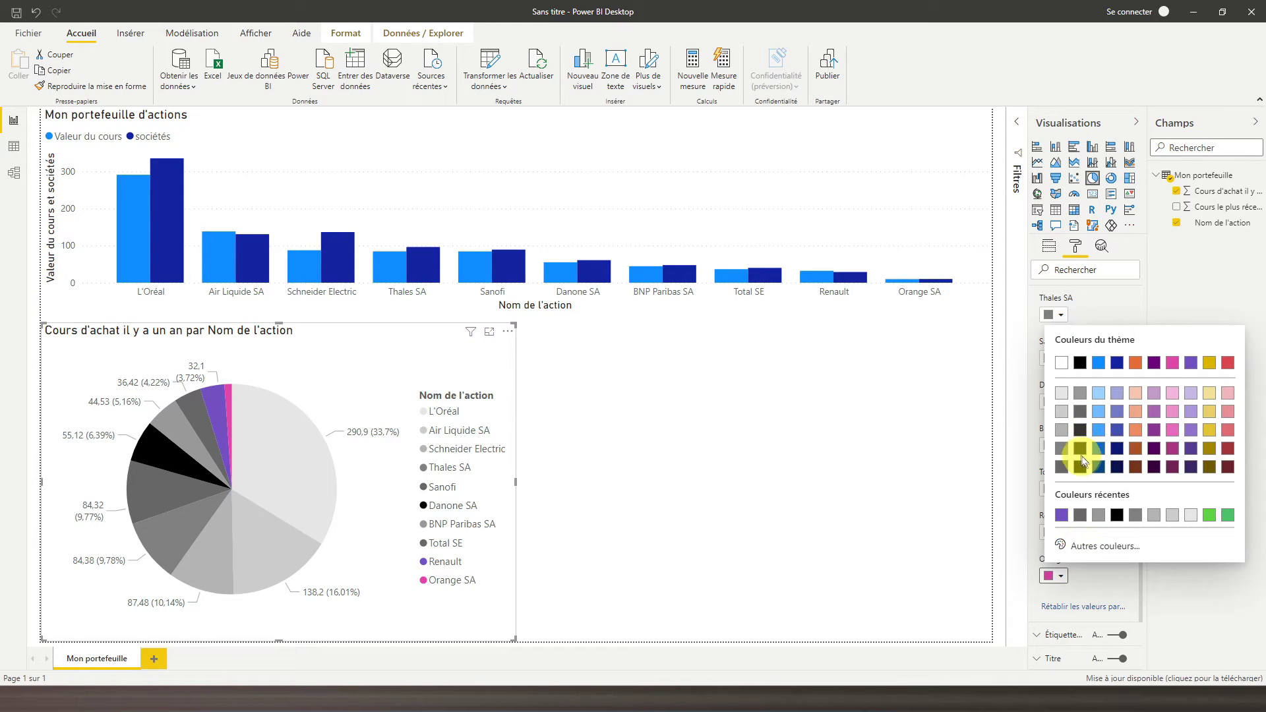
{"action": "left_click", "coordinate": [1079, 466]}
{"action": "left_click", "coordinate": [1060, 536]}
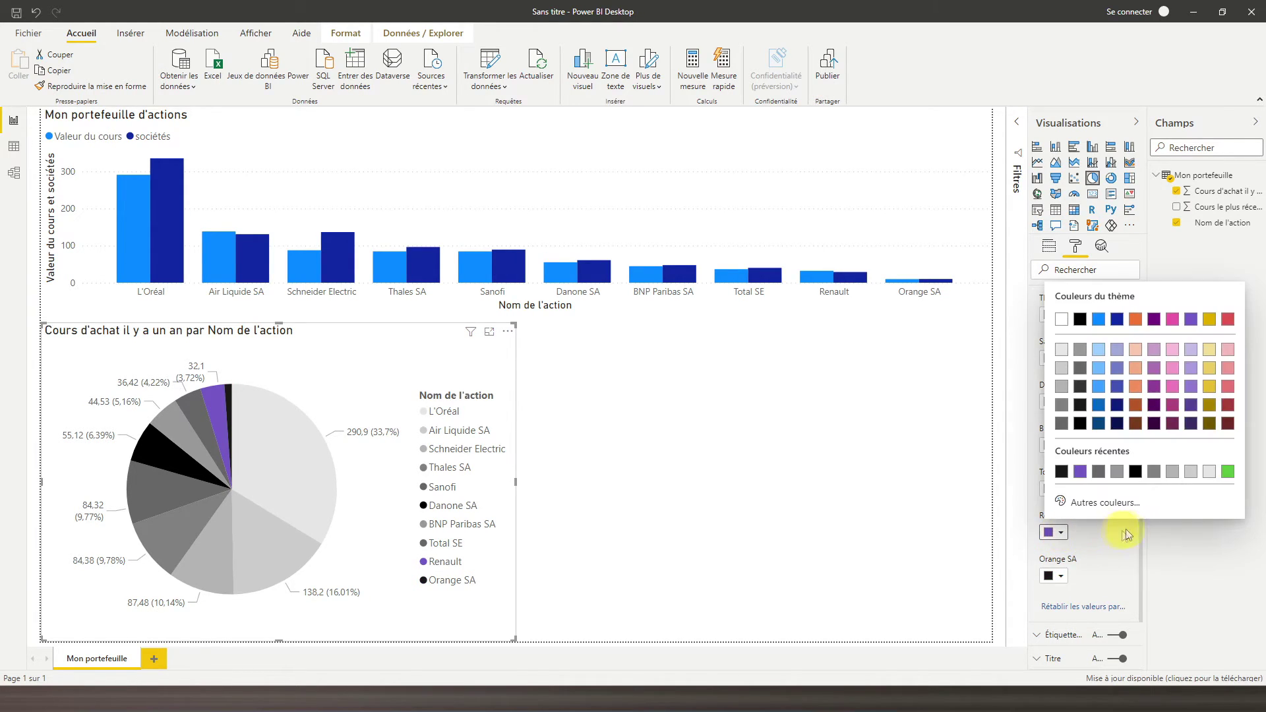
{"action": "left_click", "coordinate": [1153, 472]}
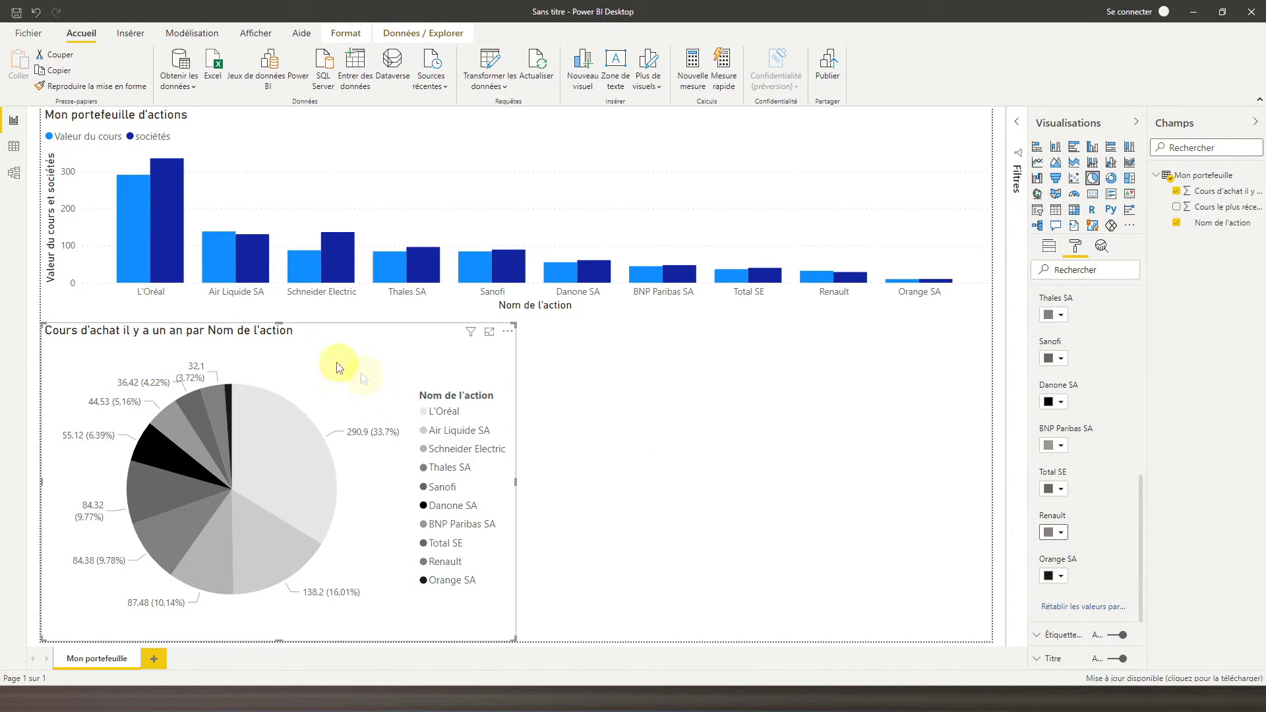
{"action": "mouse_move", "coordinate": [214, 503]}
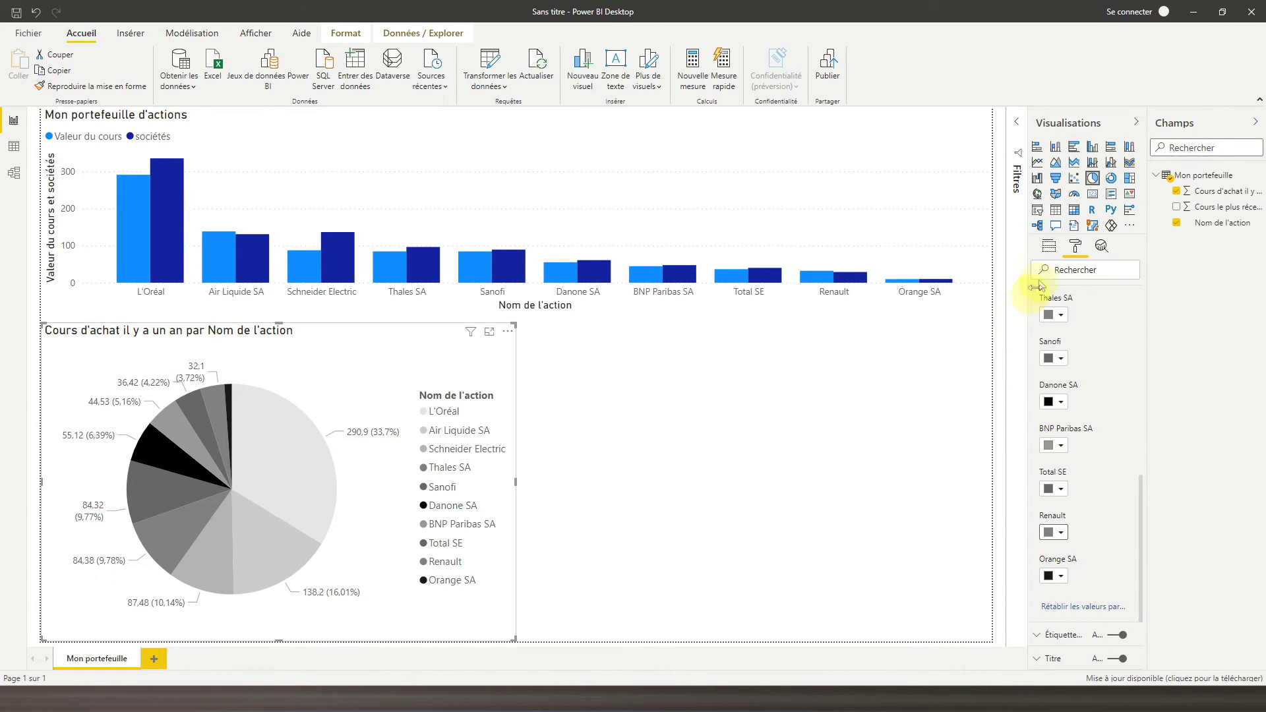
{"action": "left_click", "coordinate": [1049, 248]}
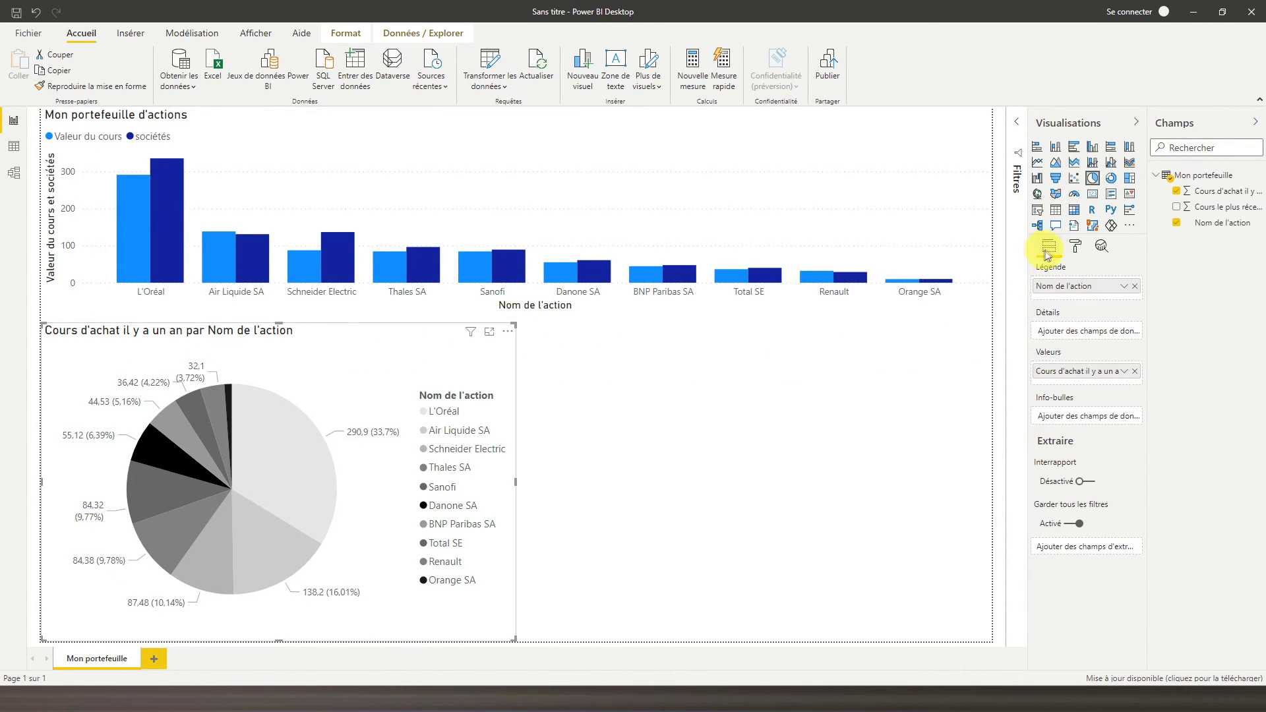
{"action": "left_click", "coordinate": [1124, 286]}
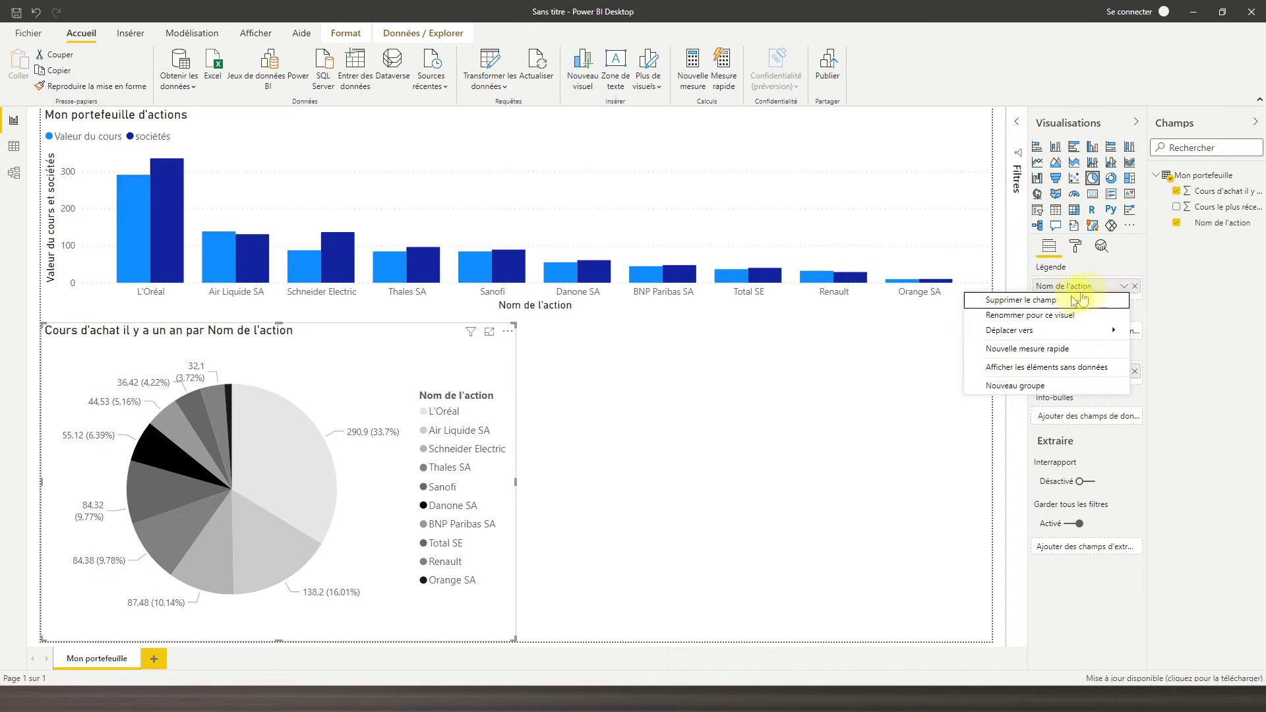
{"action": "left_click", "coordinate": [1046, 315]}
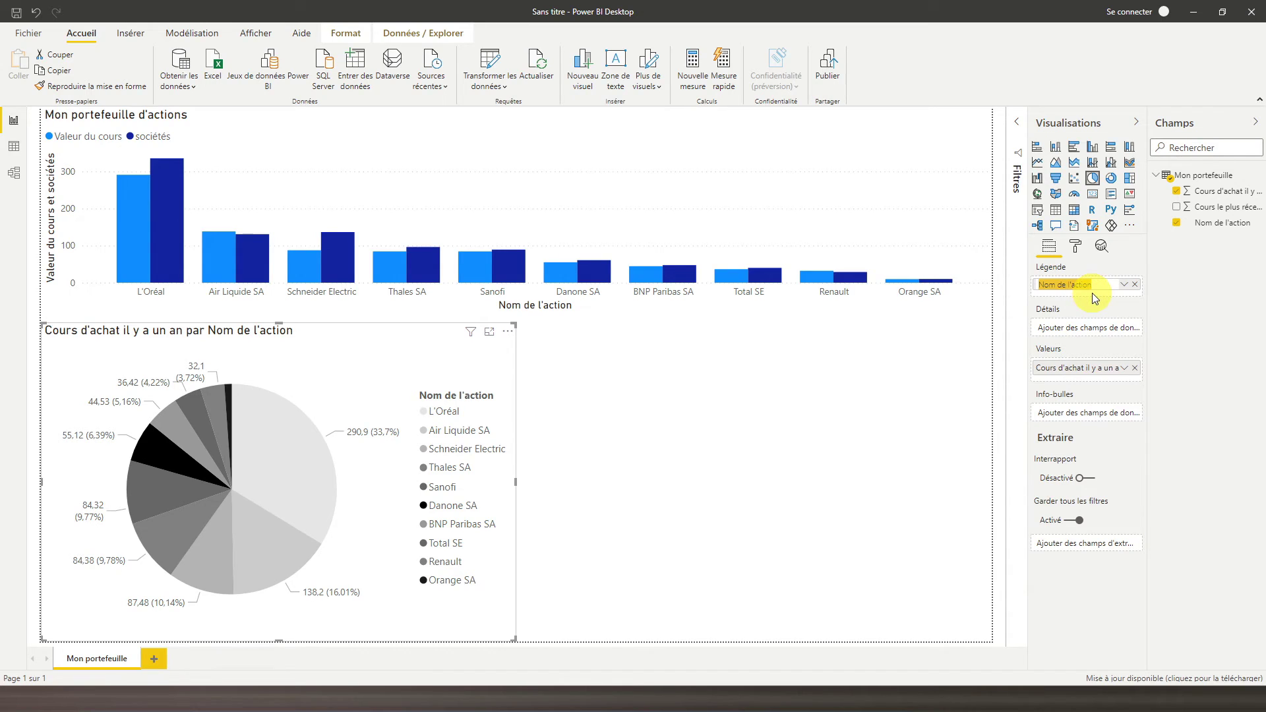
- Change the grey pie chart's title to "Répartition de mon portefeuille N-1"
{"action": "left_click", "coordinate": [1075, 247]}
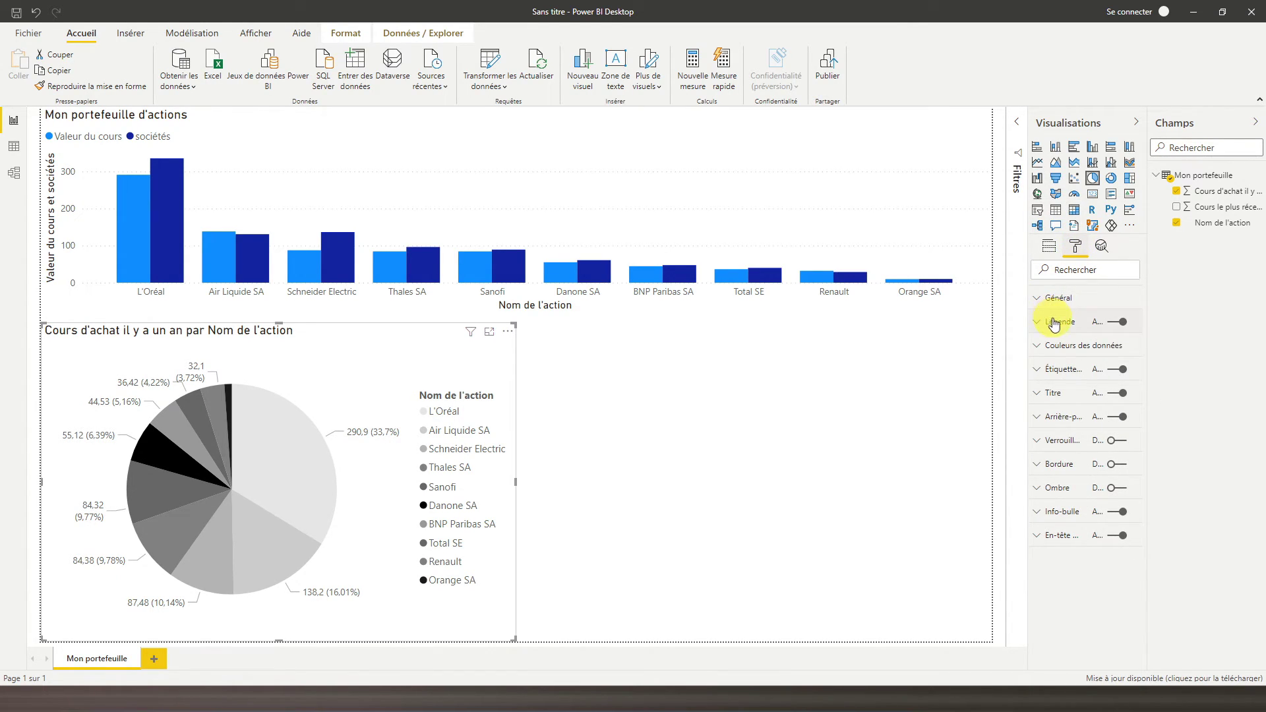
{"action": "left_click", "coordinate": [1048, 392]}
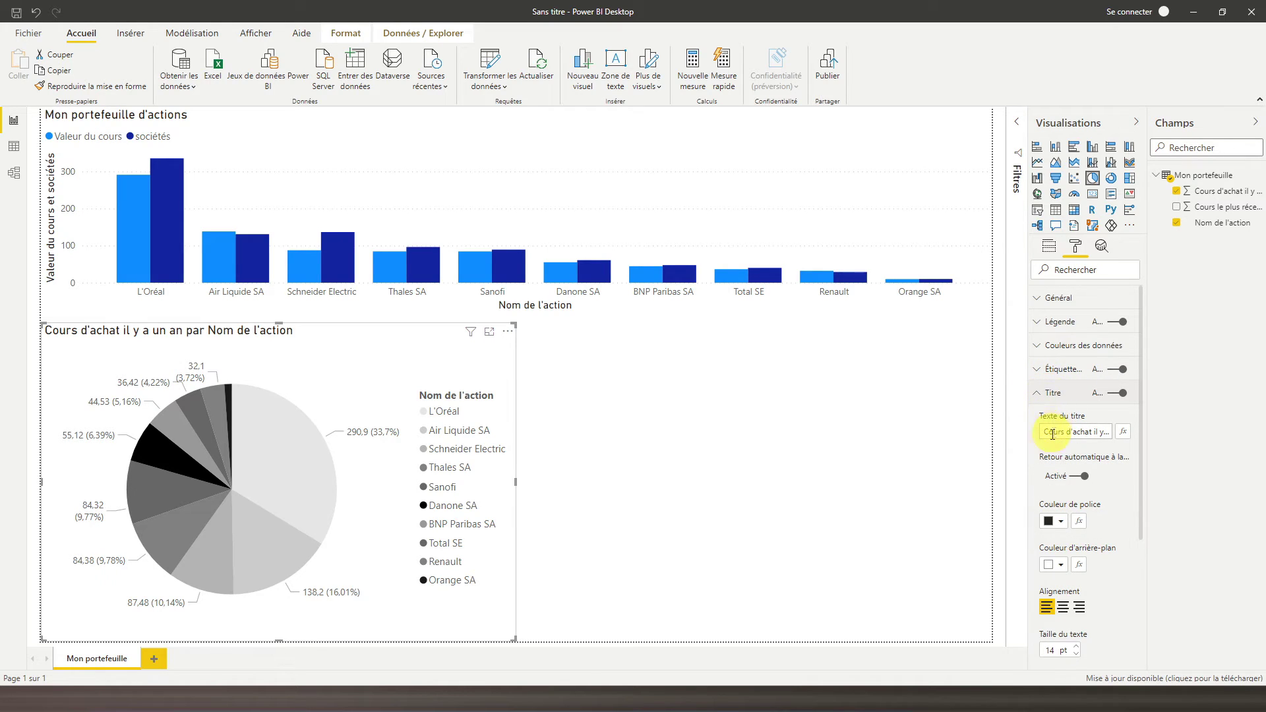
{"action": "left_click", "coordinate": [1049, 436]}
{"action": "key", "text": "BackSpace"}
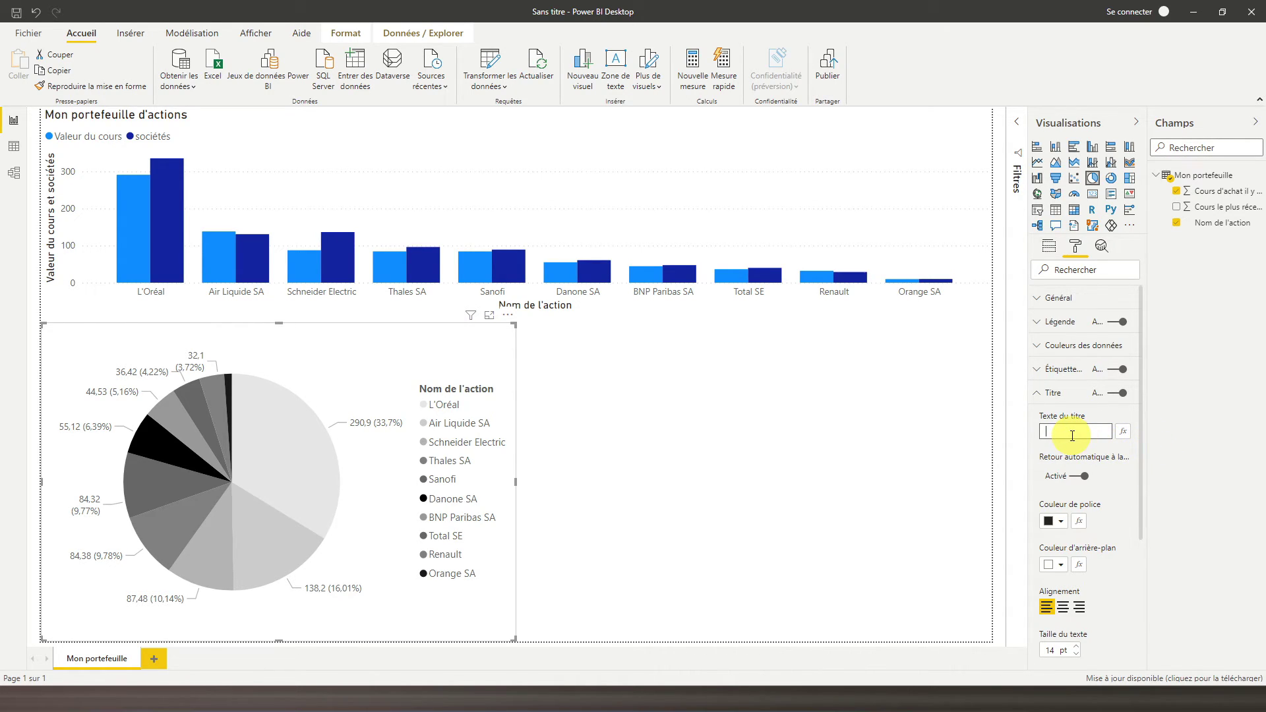
{"action": "type", "text": "Rép"}
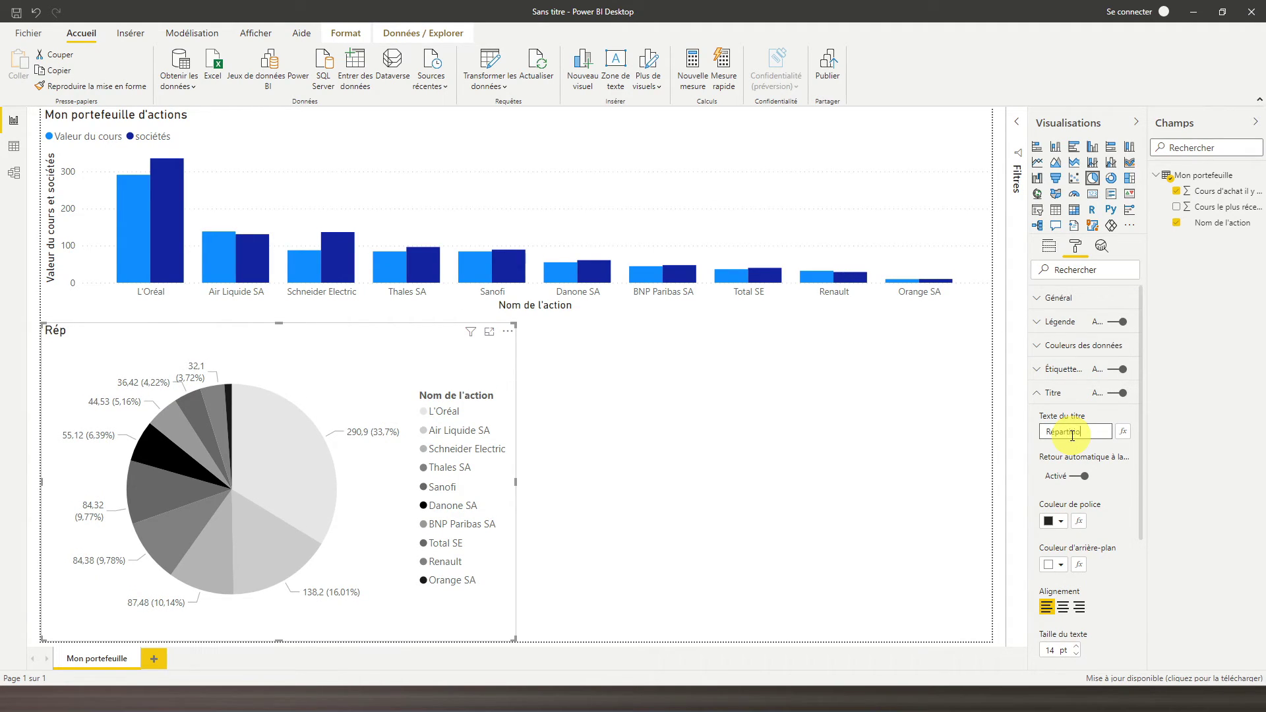
{"action": "type", "text": "artition de mon portefeuille N-1"}
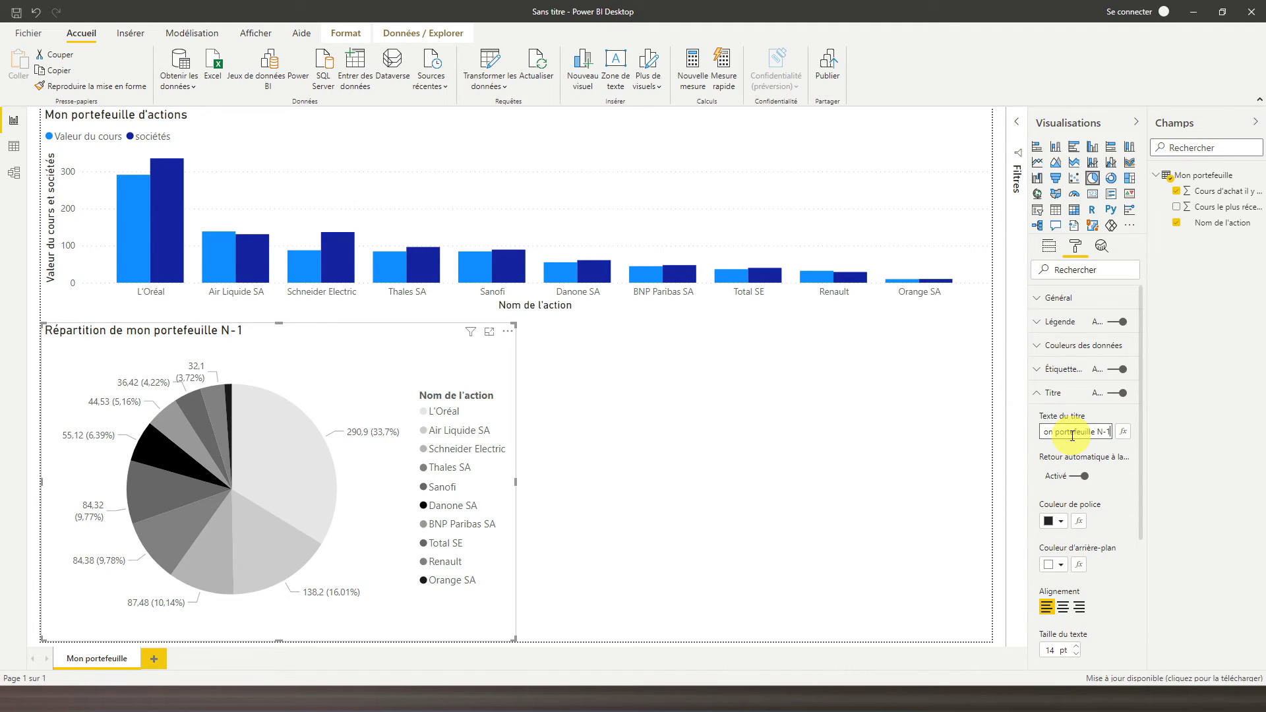
- Insert a second pie chart beside the grey one, with "Nom de l'action" as legend and "Cours le plus récent" as values
{"action": "left_click", "coordinate": [896, 427]}
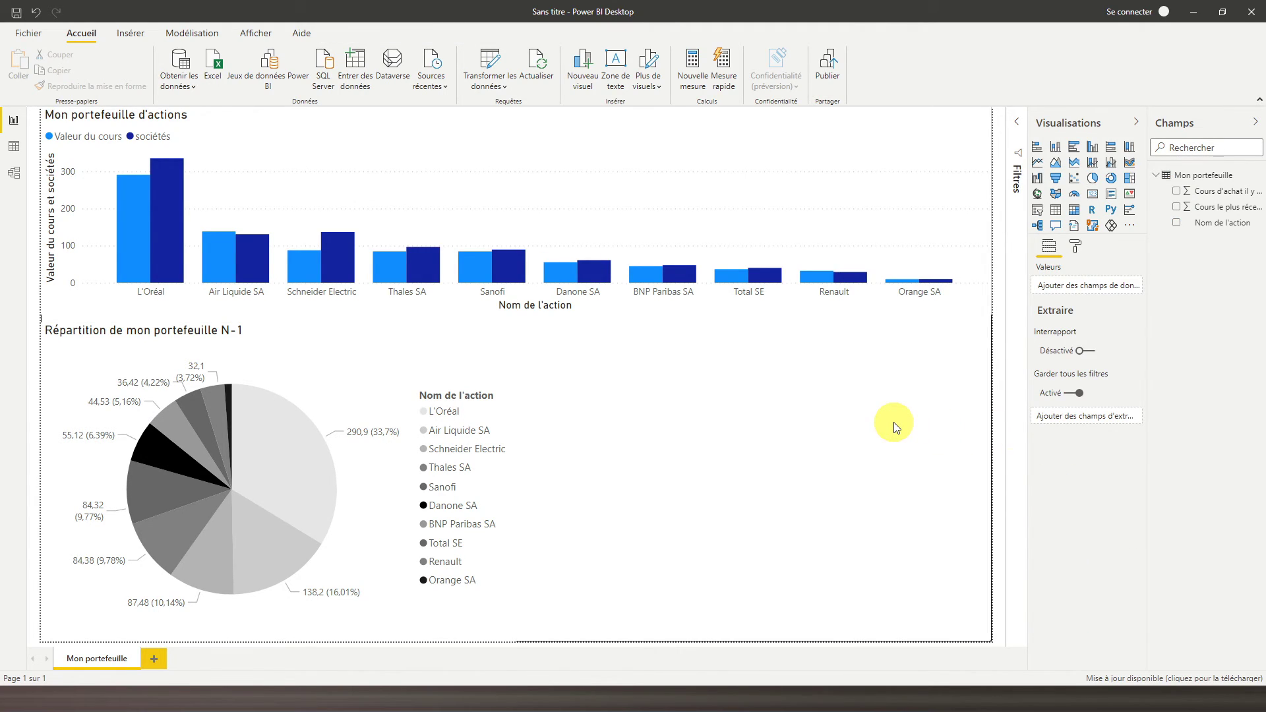
{"action": "left_click", "coordinate": [1093, 177]}
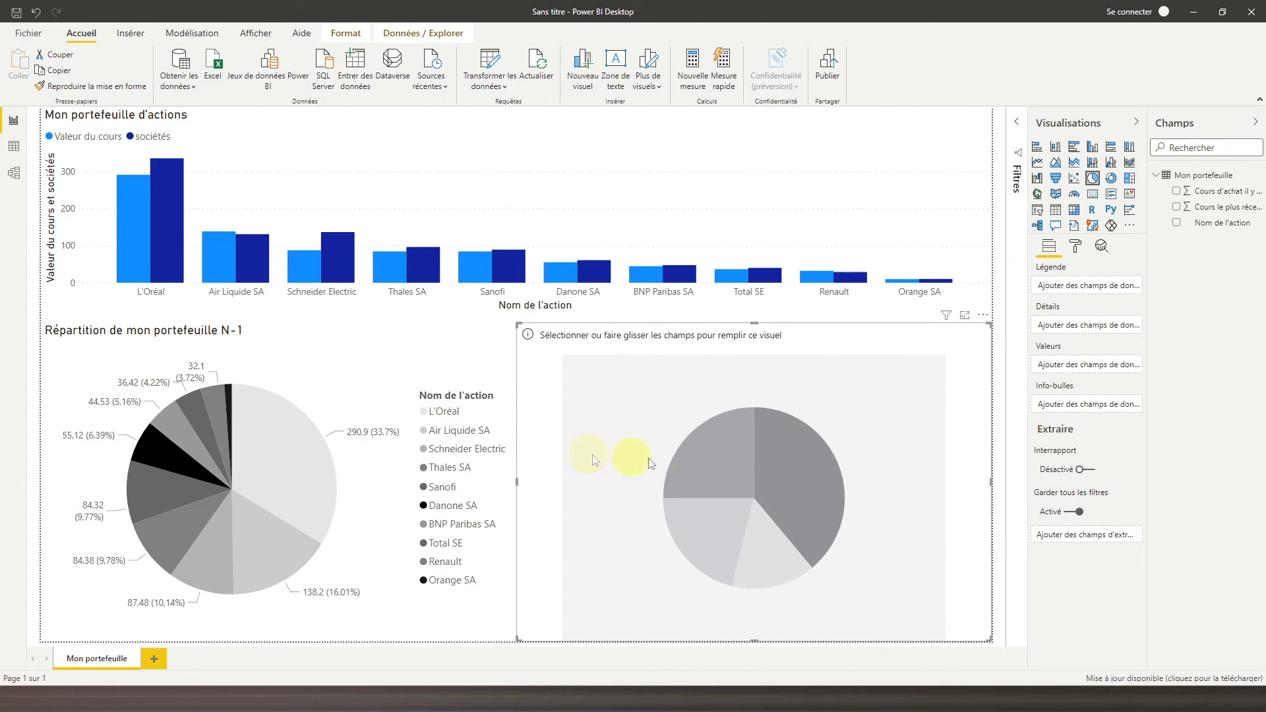
{"action": "left_click", "coordinate": [1177, 225]}
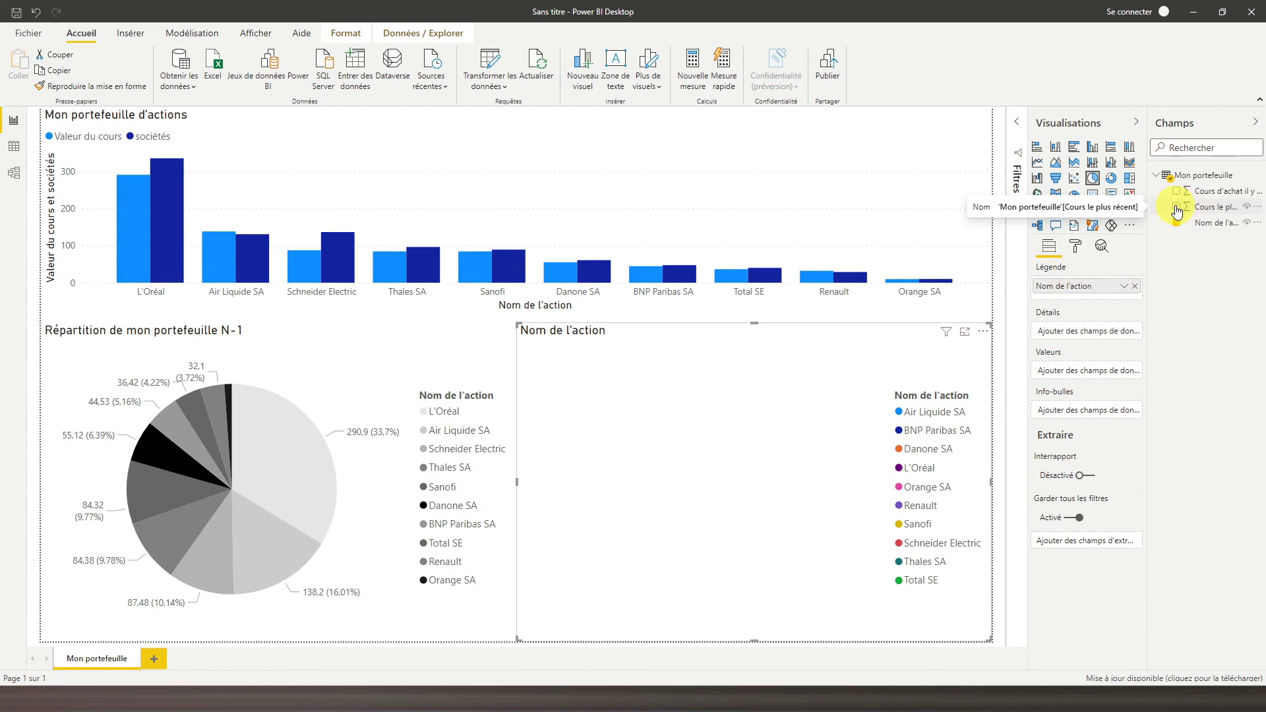
{"action": "left_click", "coordinate": [1176, 207]}
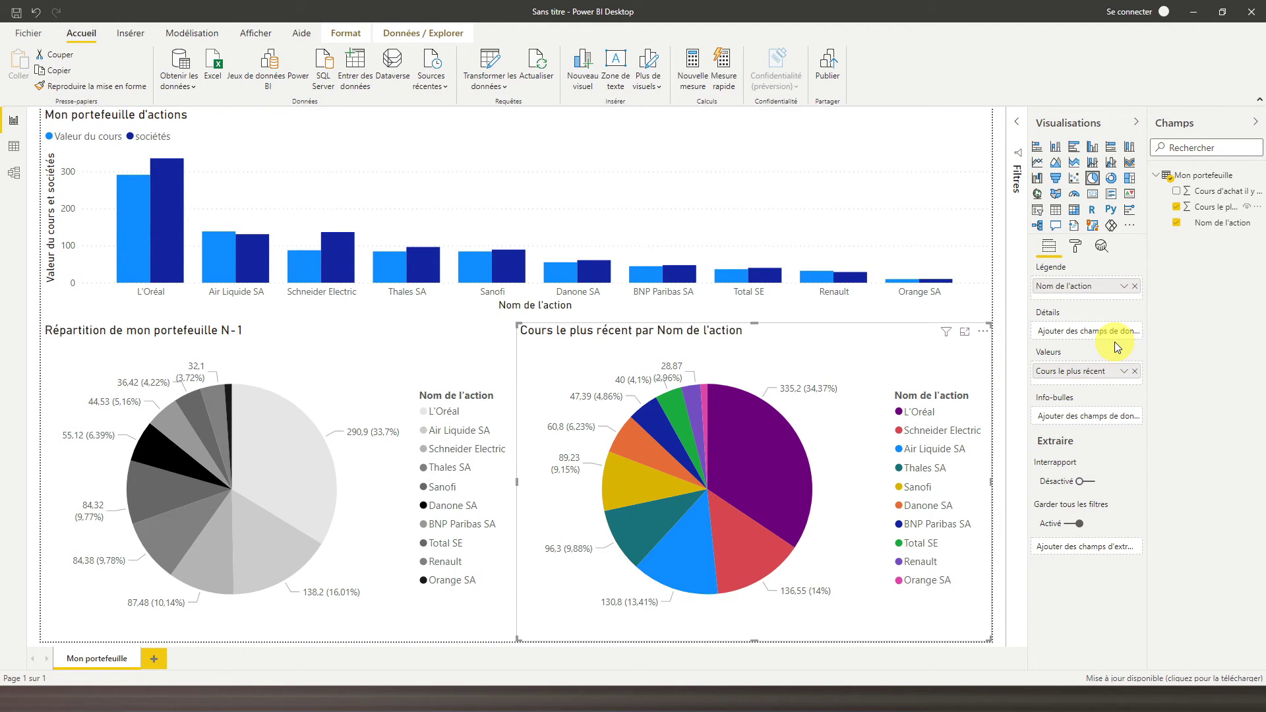
- Change the new pie chart's title to "Répartition de mon portefeuille N"
{"action": "left_click", "coordinate": [1075, 247]}
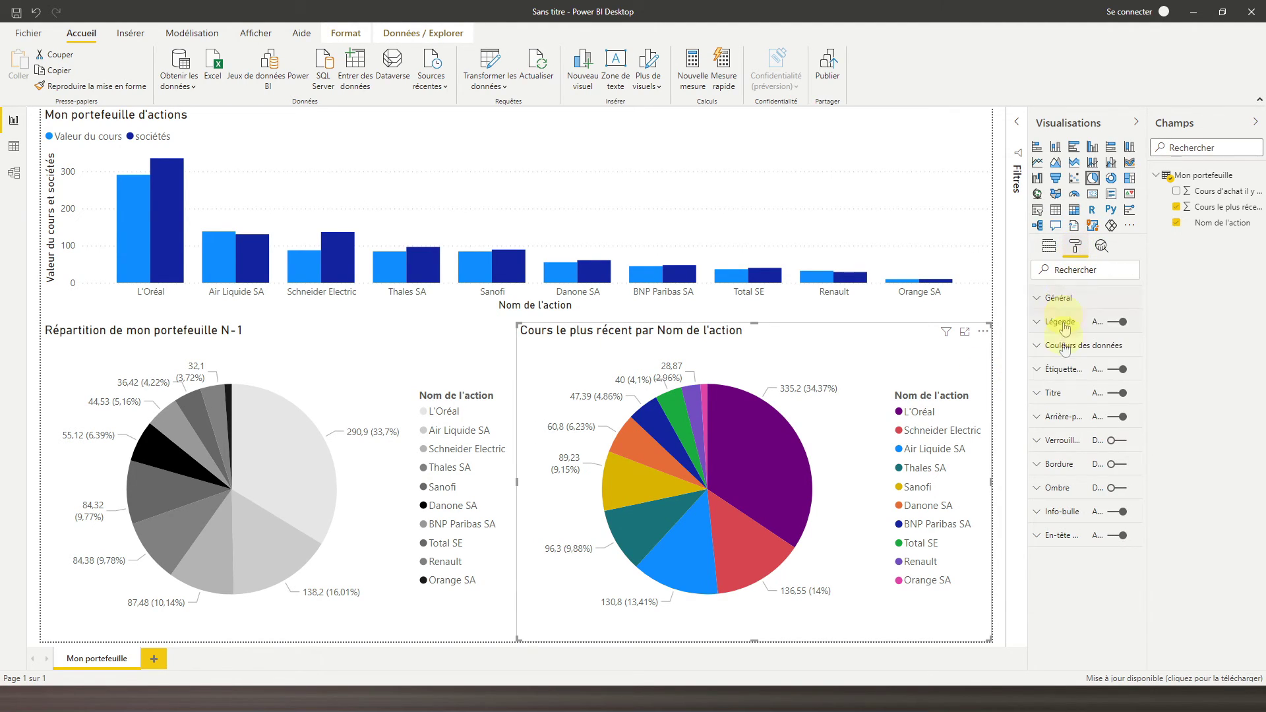
{"action": "left_click", "coordinate": [1052, 393]}
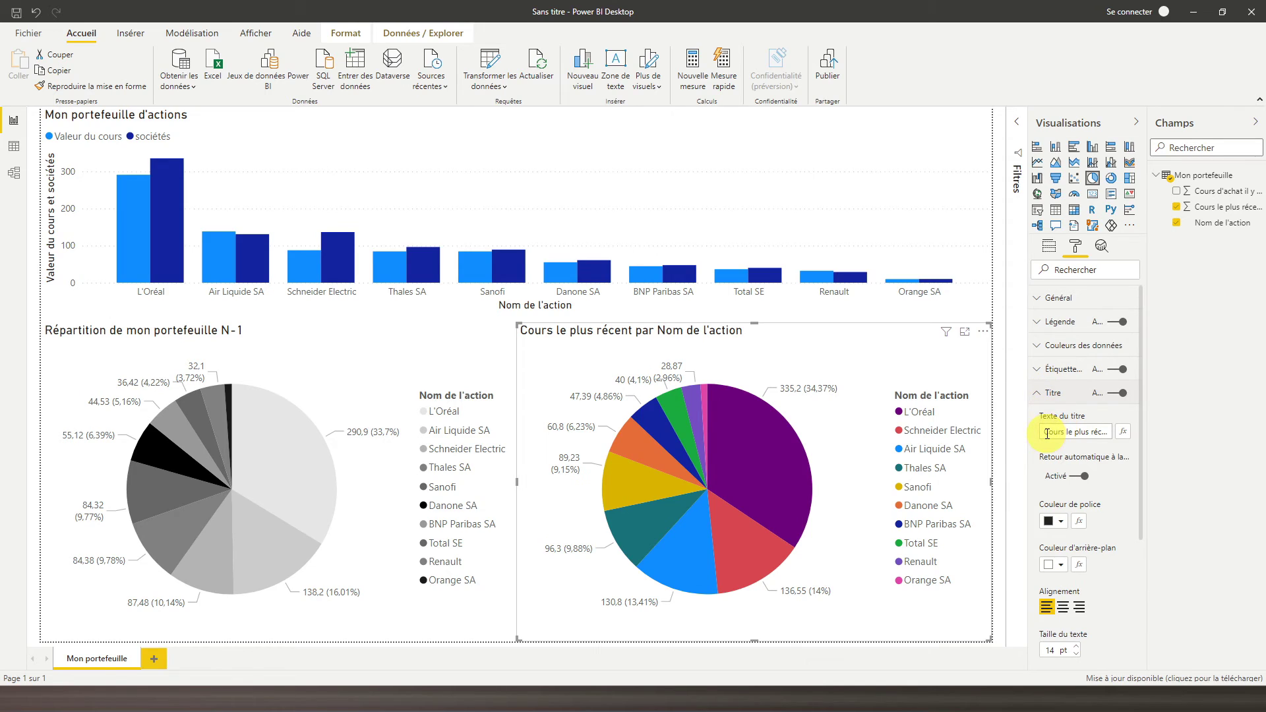
{"action": "left_click_drag", "start_coordinate": [1048, 433], "coordinate": [1131, 440]}
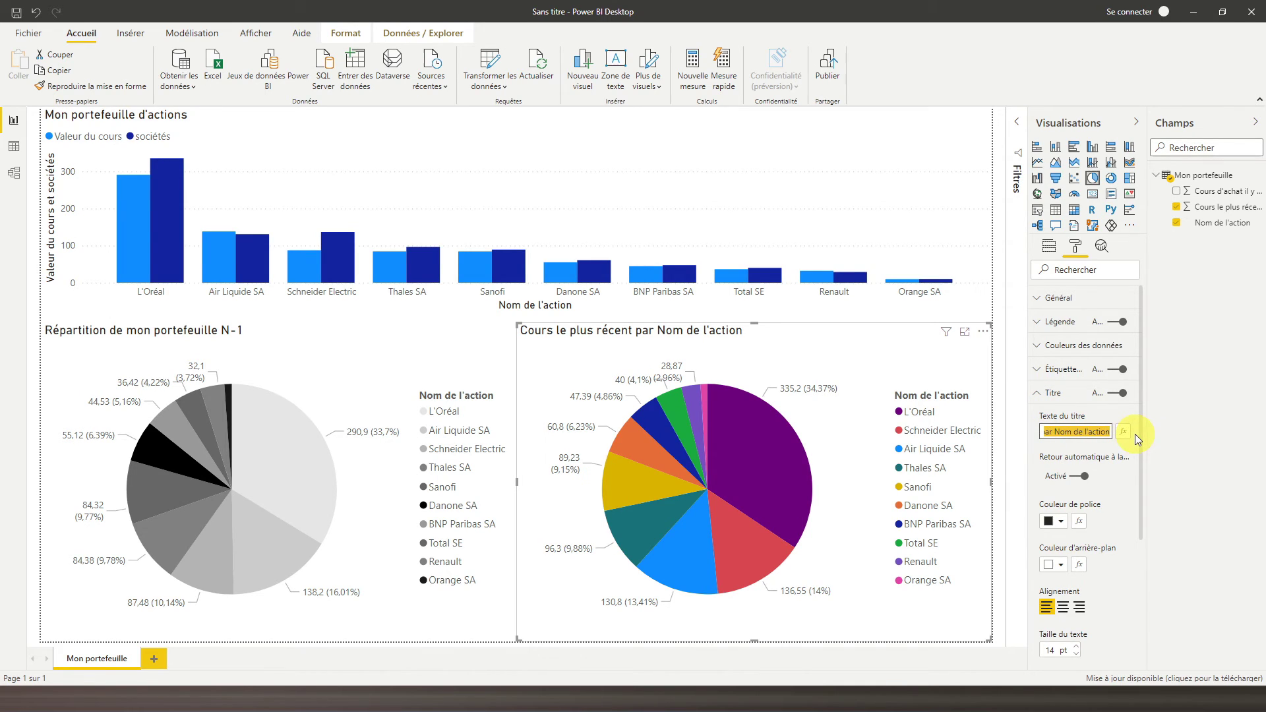
{"action": "type", "text": "épartition de mon portefeuille N"}
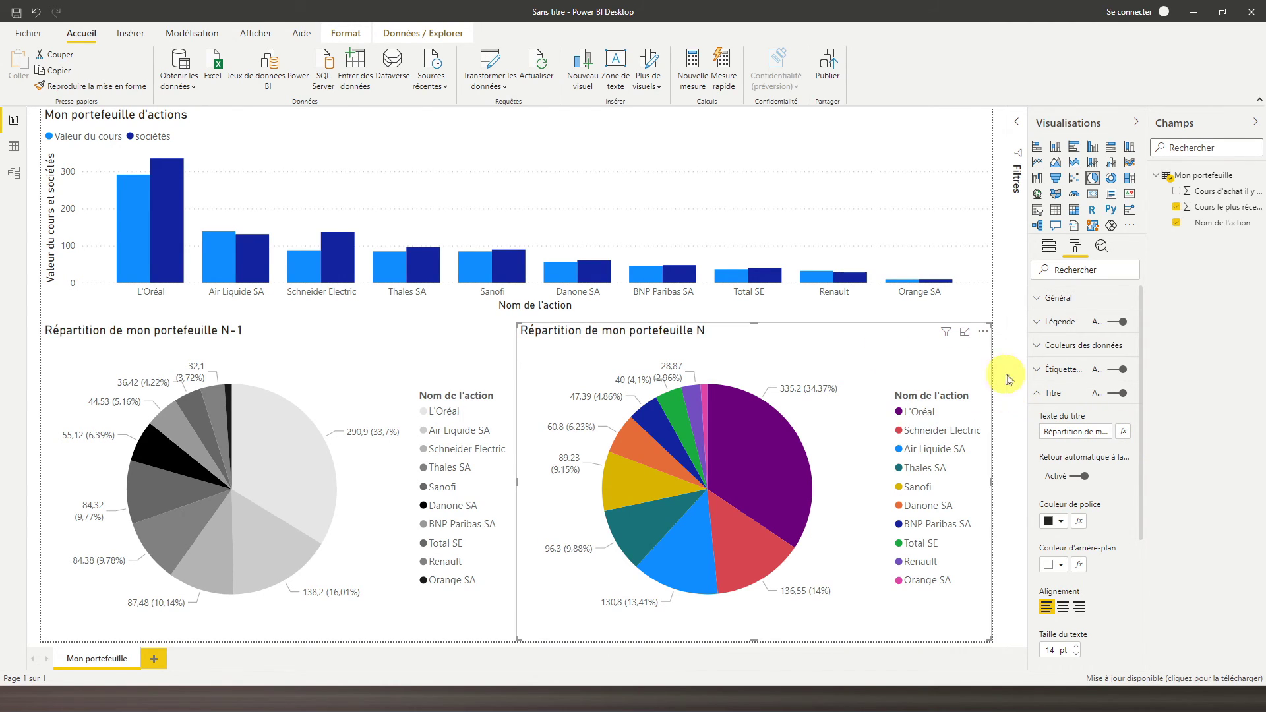
{"action": "scroll", "coordinate": [1043, 396], "scroll_direction": "down", "scroll_amount": 3}
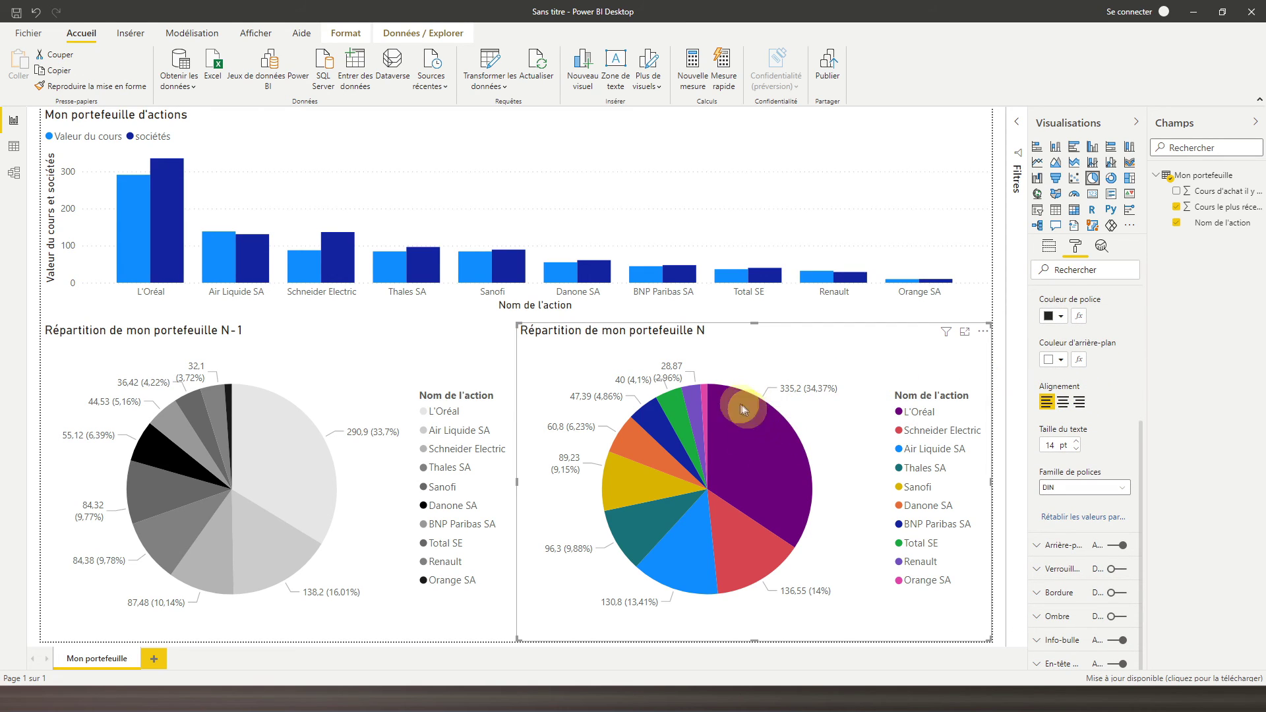
{"action": "mouse_move", "coordinate": [773, 409]}
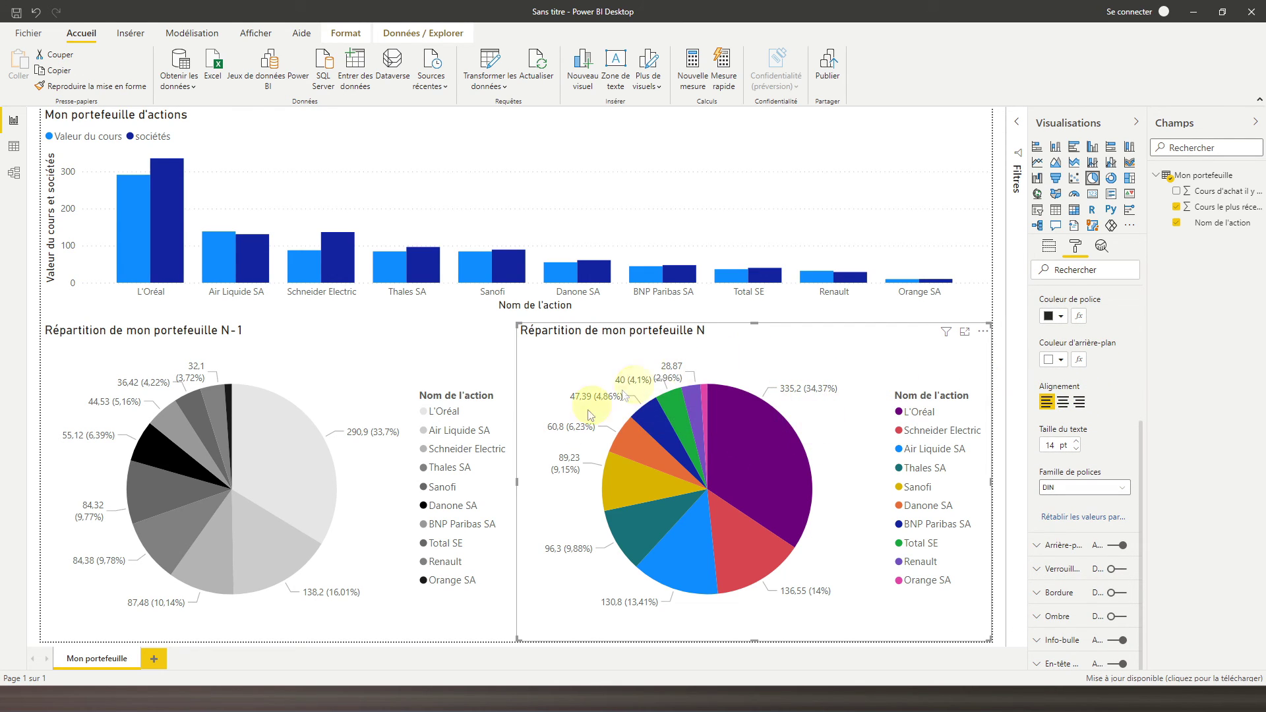
{"action": "mouse_move", "coordinate": [680, 531]}
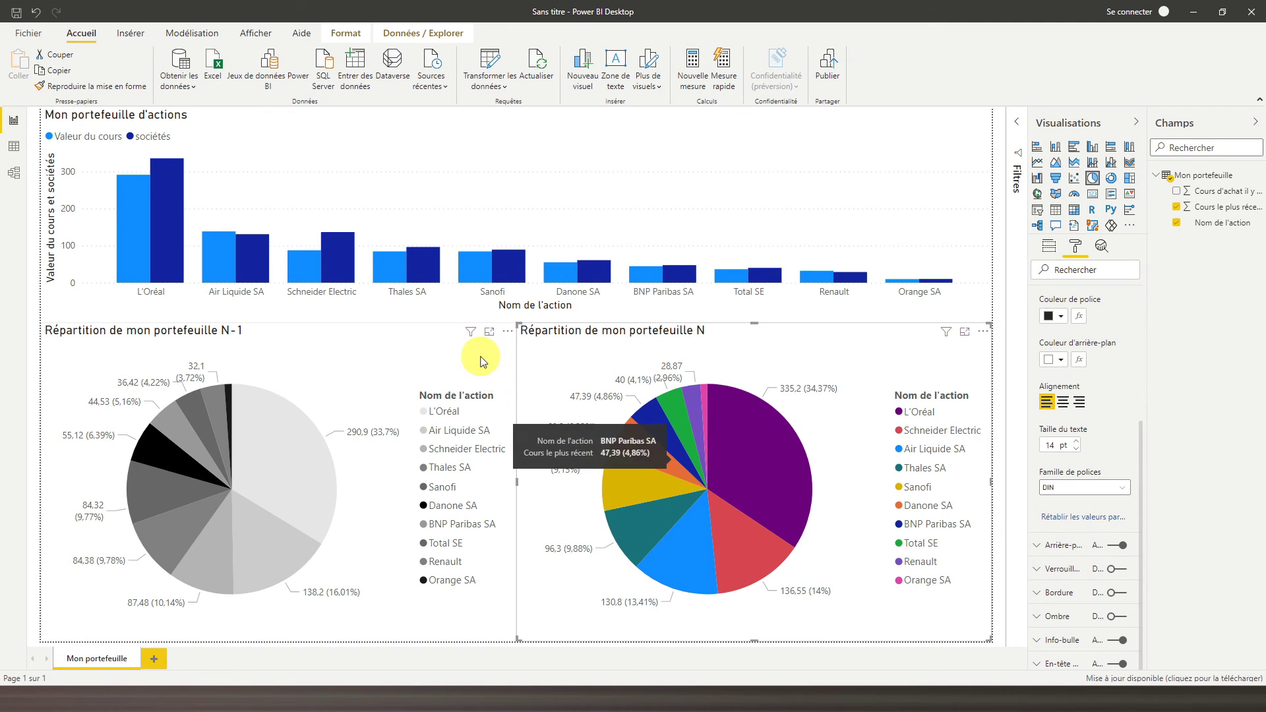
{"action": "mouse_move", "coordinate": [306, 436]}
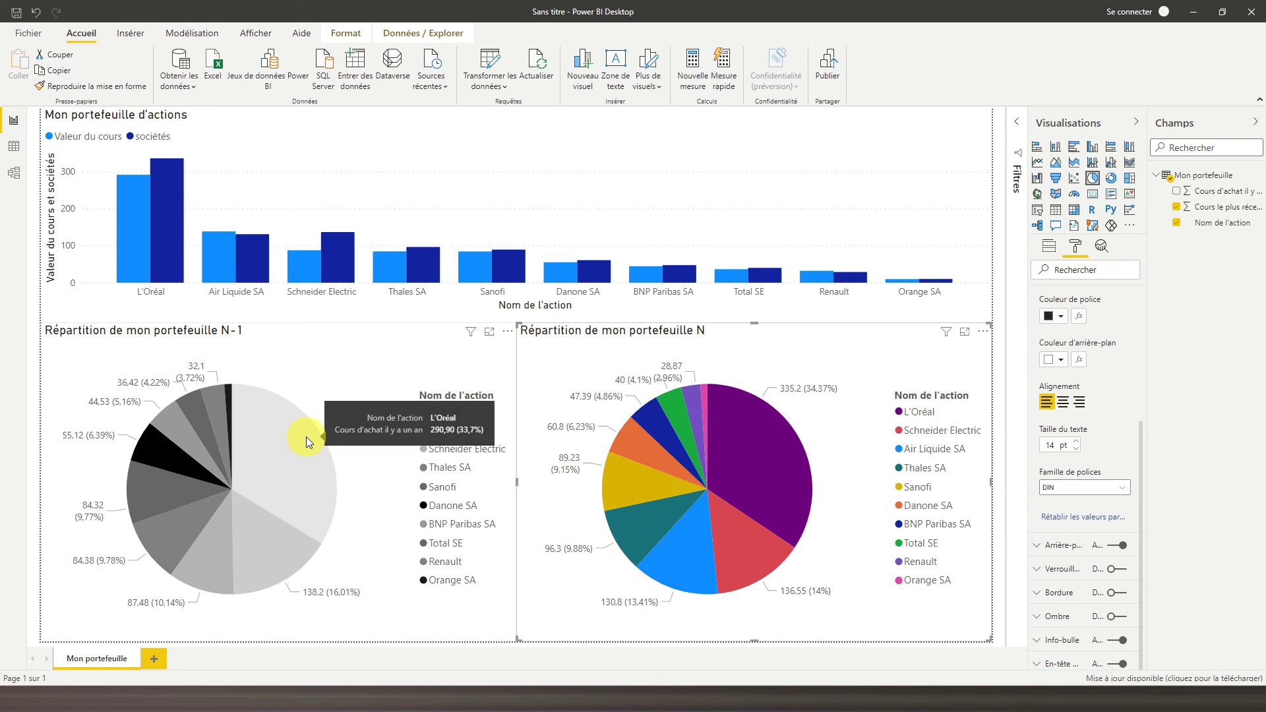